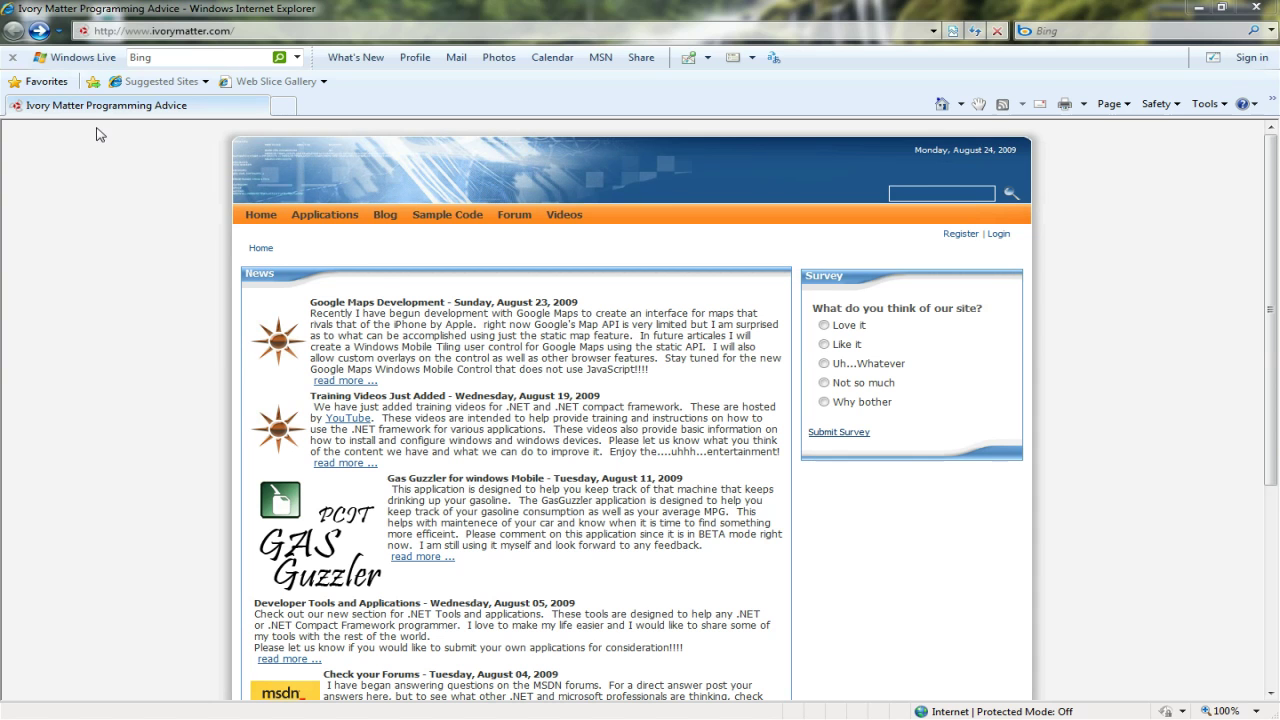
pyautogui.click(316, 30)
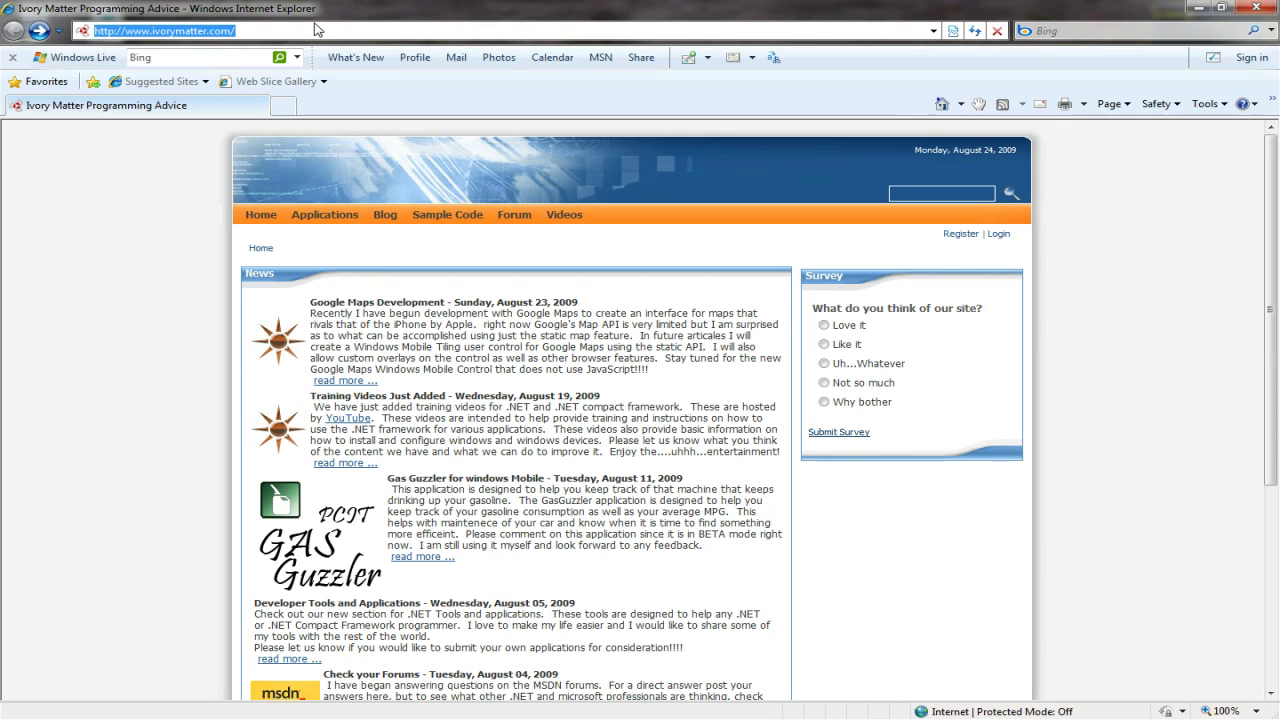
pyautogui.write('ftp')
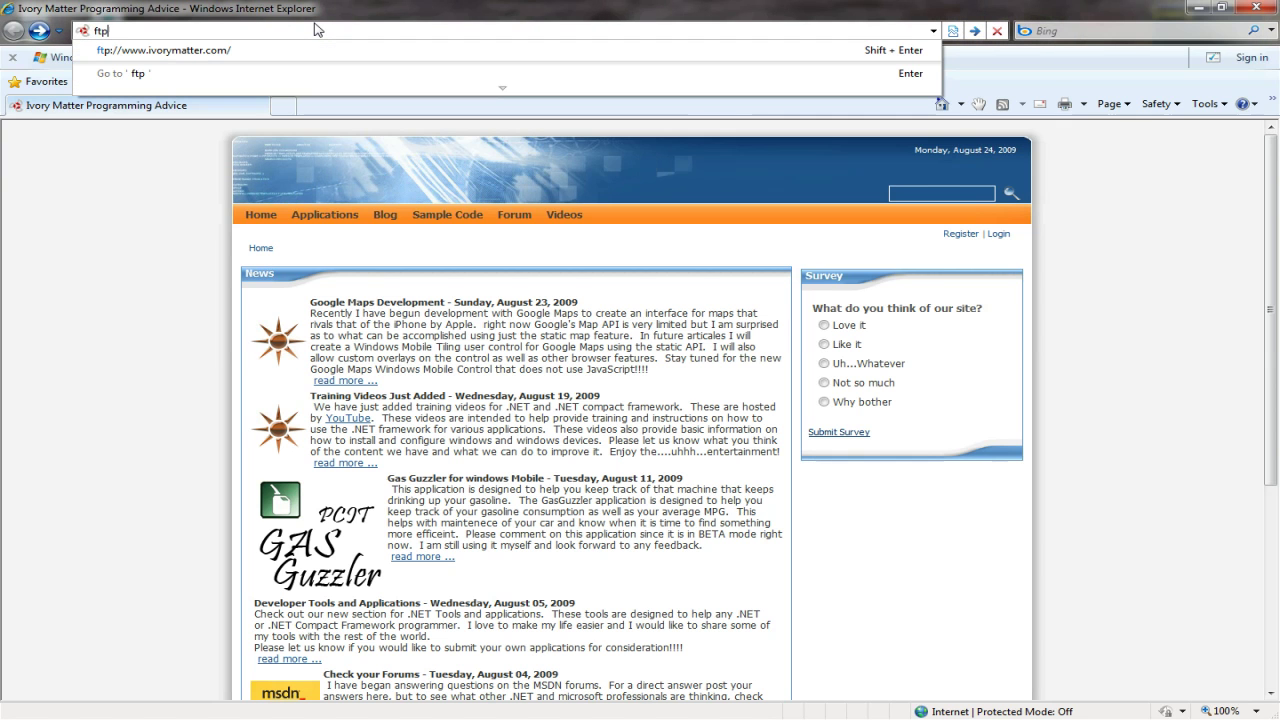
pyautogui.write('://')
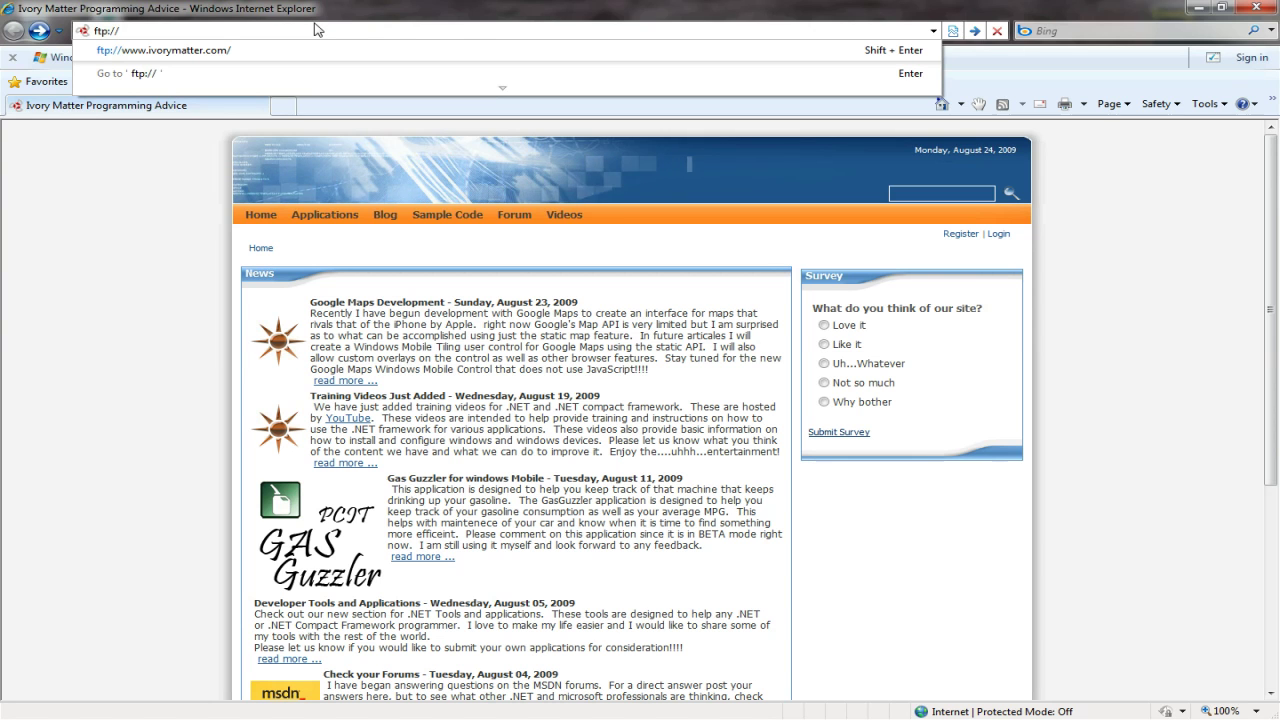
pyautogui.write('ww')
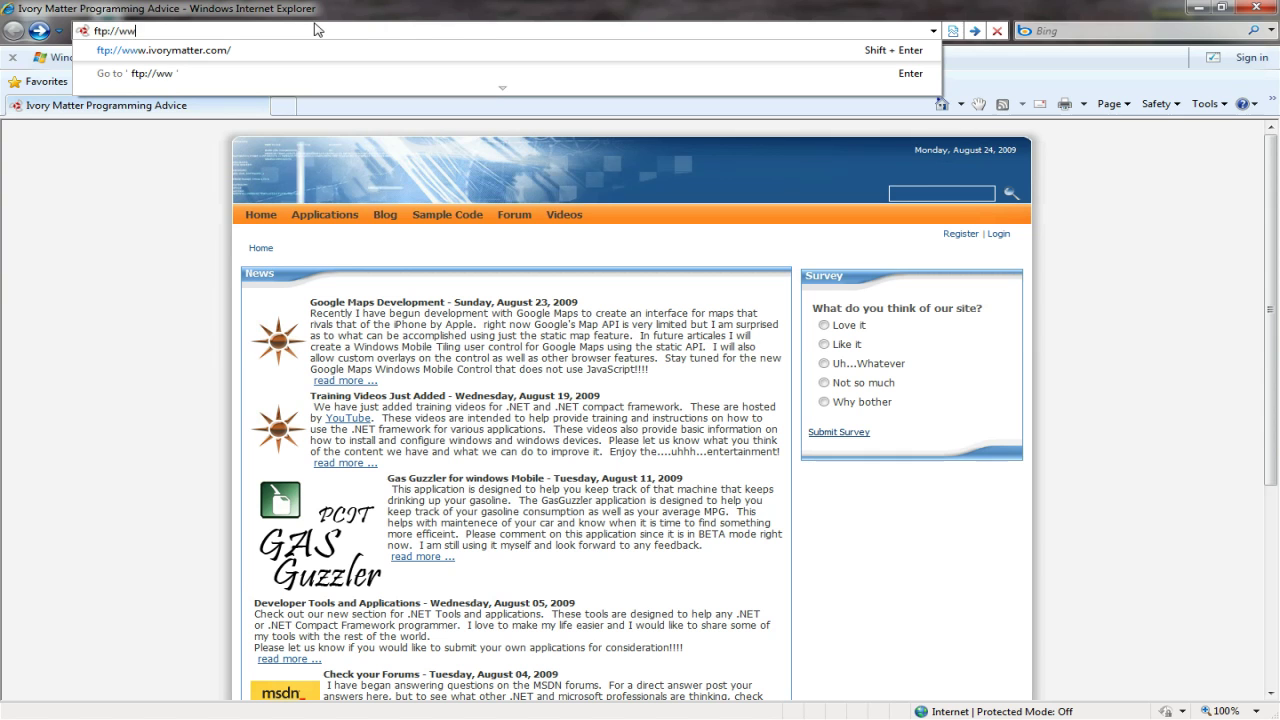
pyautogui.write('w.ivor')
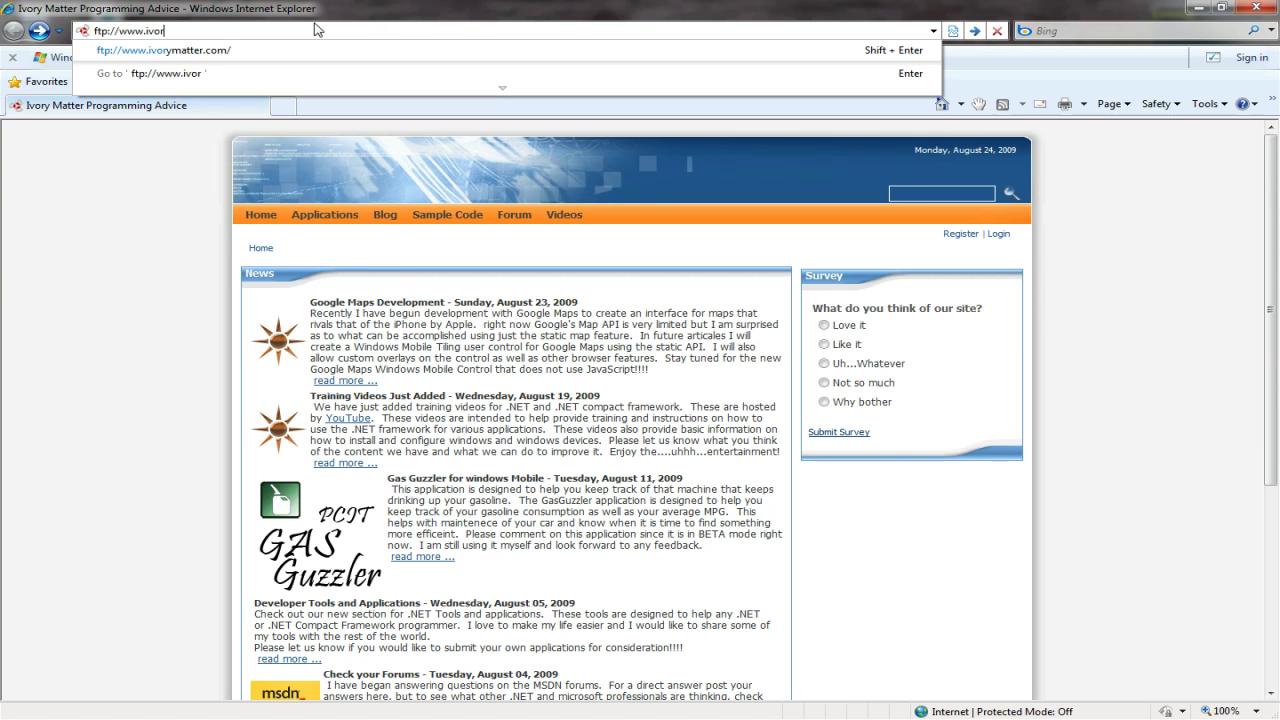
pyautogui.write('ymatter.com')
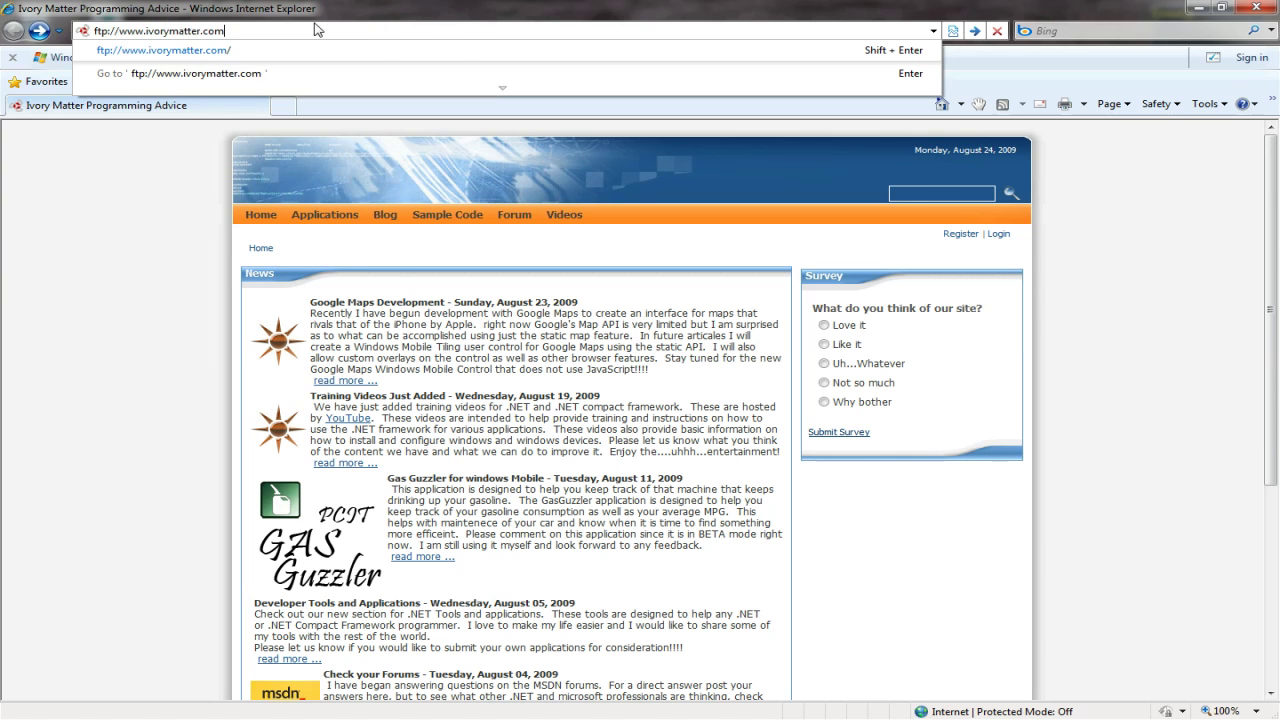
pyautogui.press('Return')
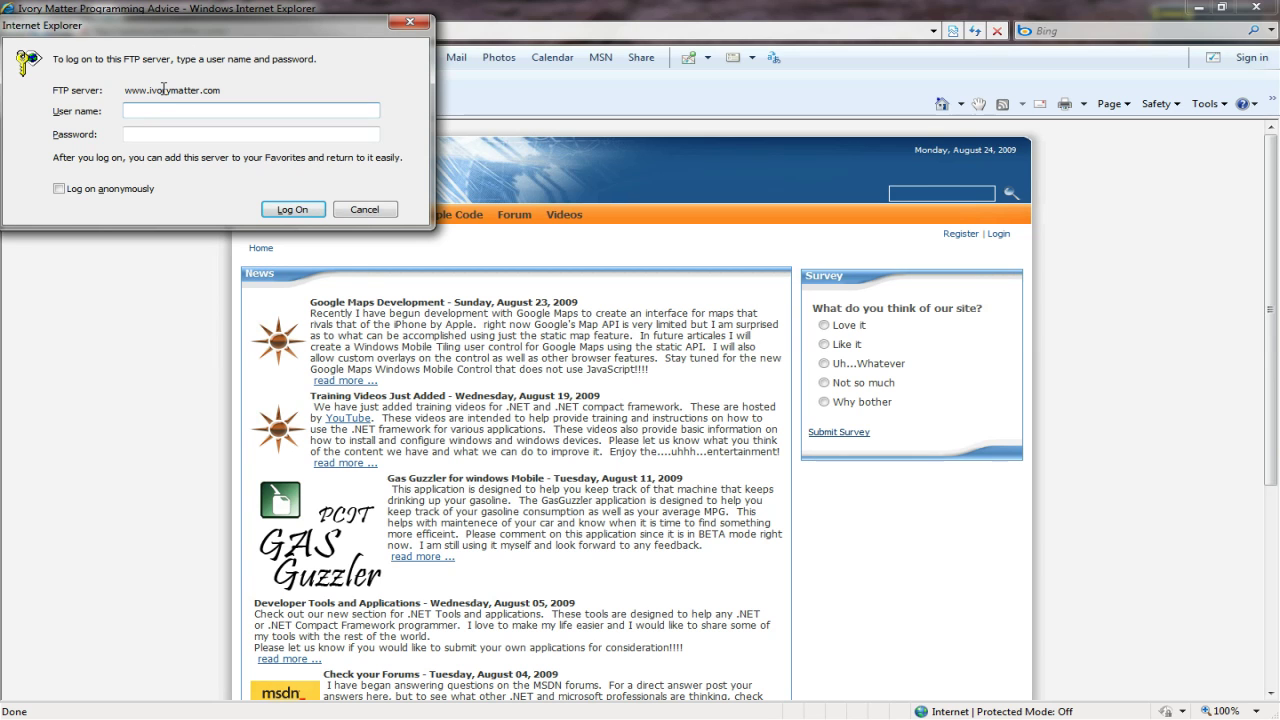
# Log on to the FTP server with the account's user name and password, not anonymously
pyautogui.click(58, 188)
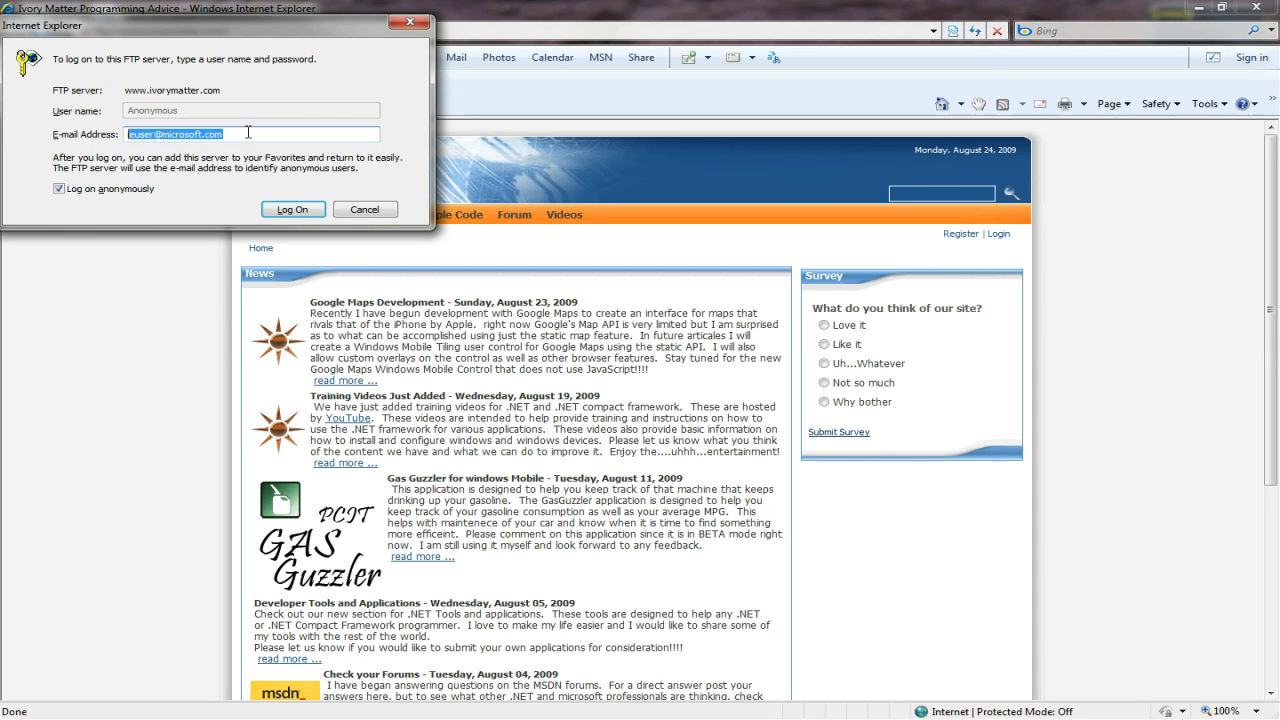
pyautogui.click(58, 189)
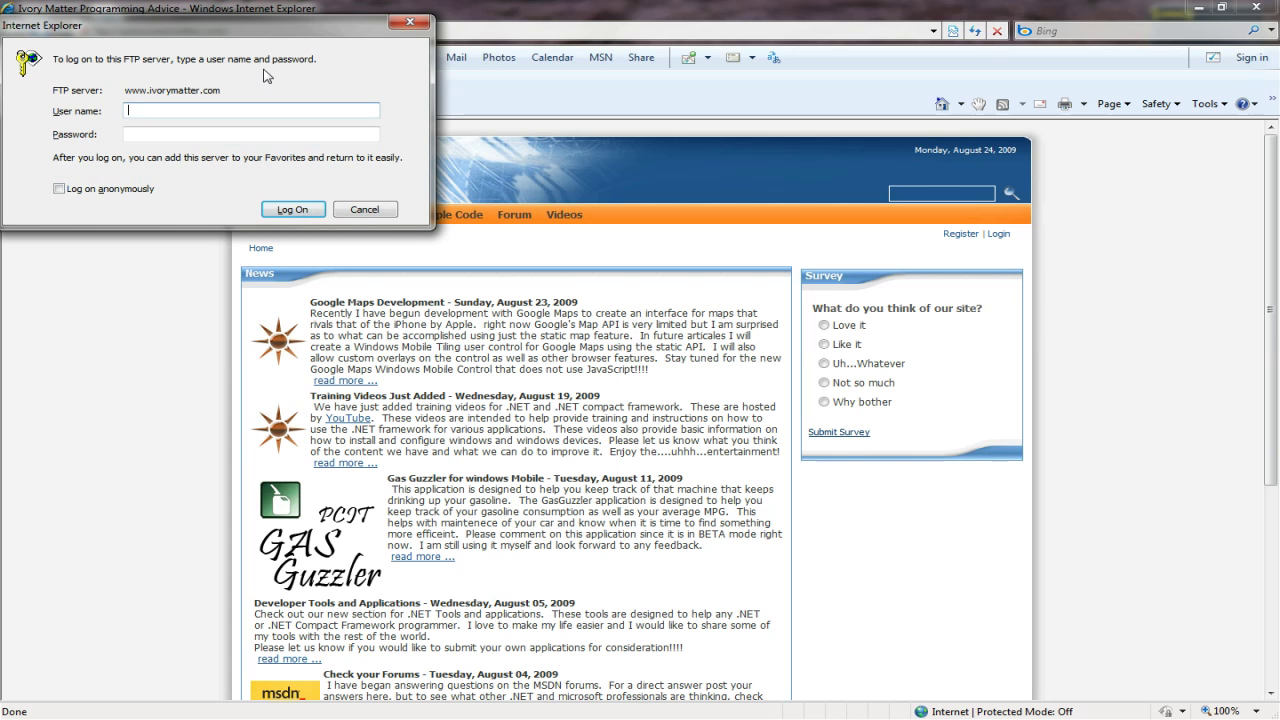
pyautogui.write('jibylotas')
pyautogui.press('Tab')
pyautogui.write('••••••••')
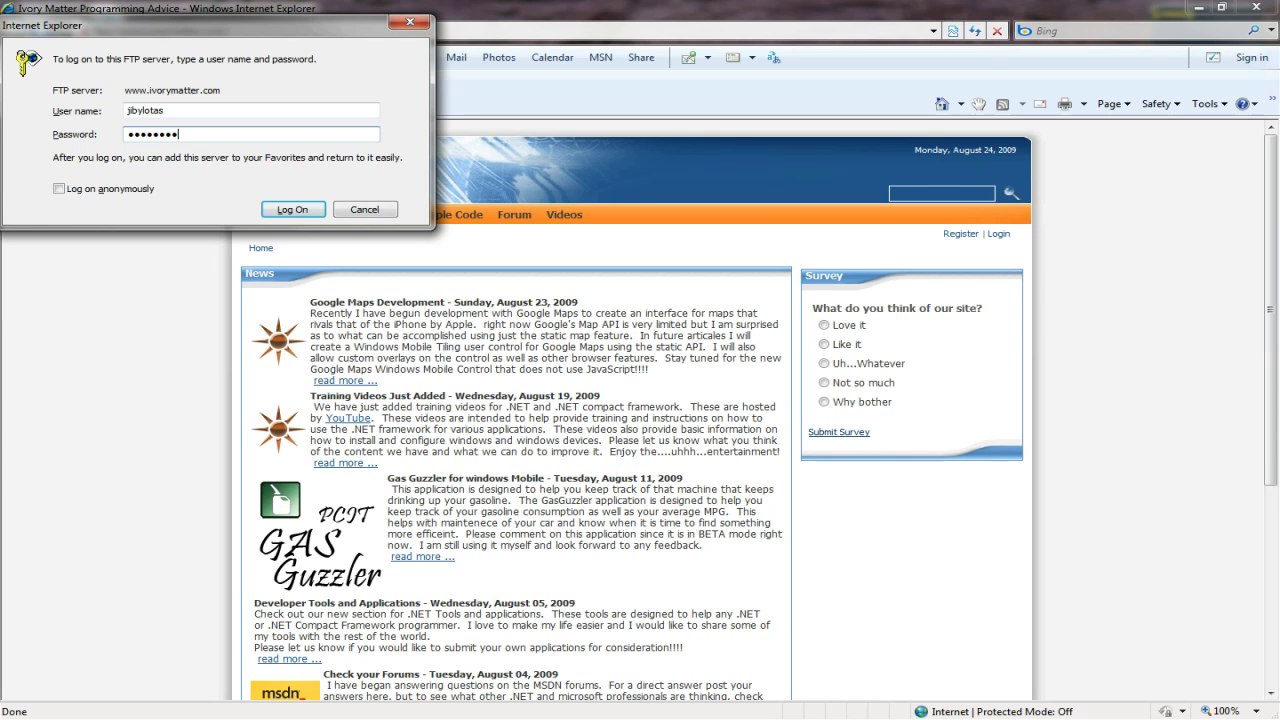
pyautogui.click(293, 209)
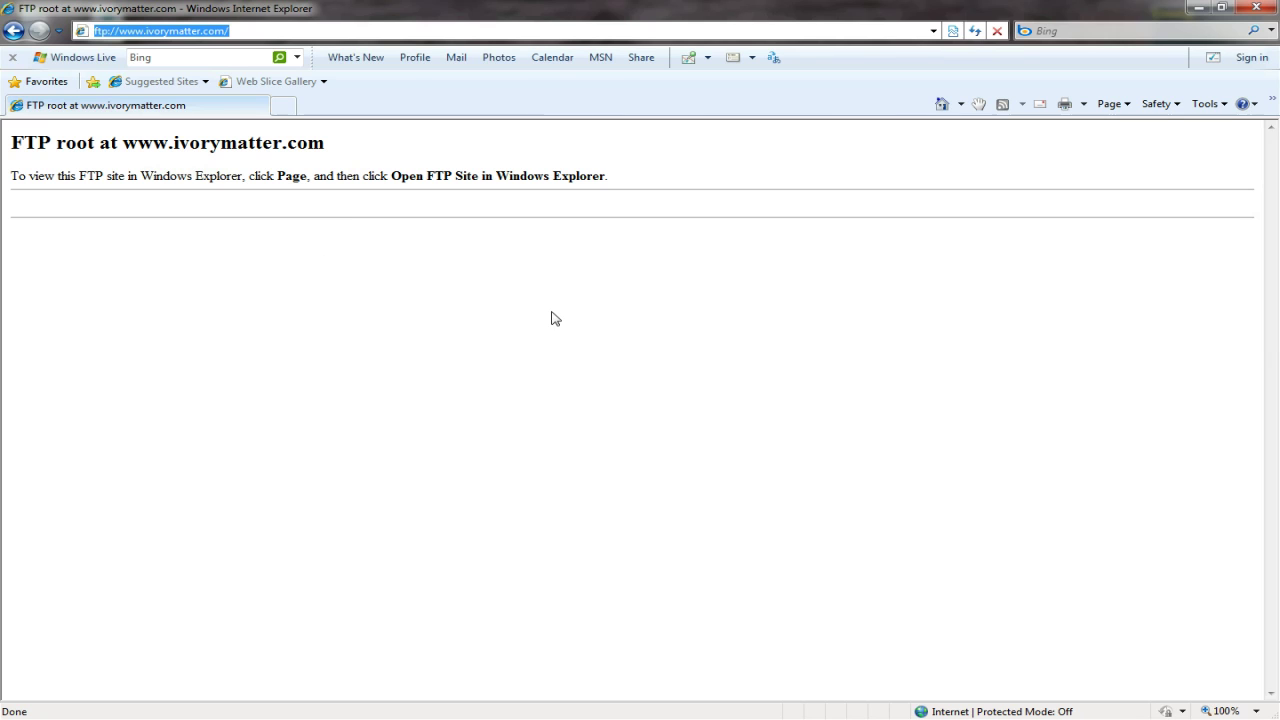
# Open the ivorymatter.com FTP site in Windows Explorer from the Page menu
pyautogui.rightClick(520, 272)
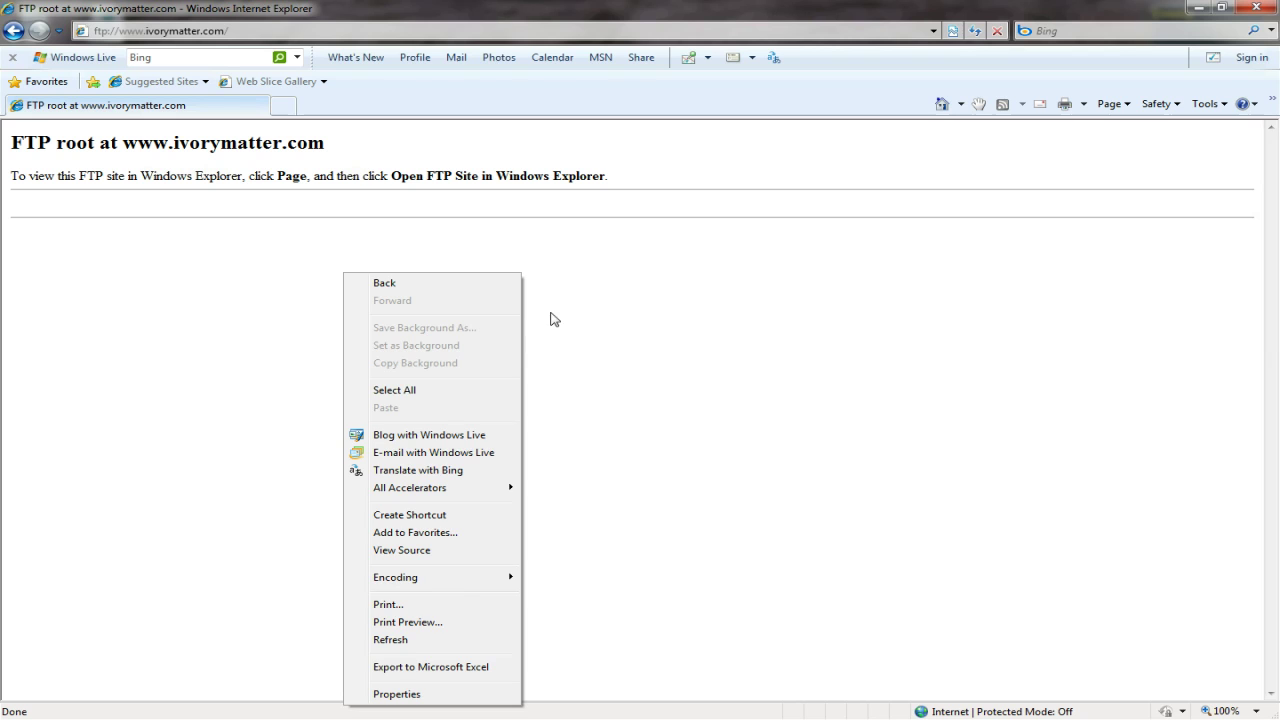
pyautogui.click(667, 549)
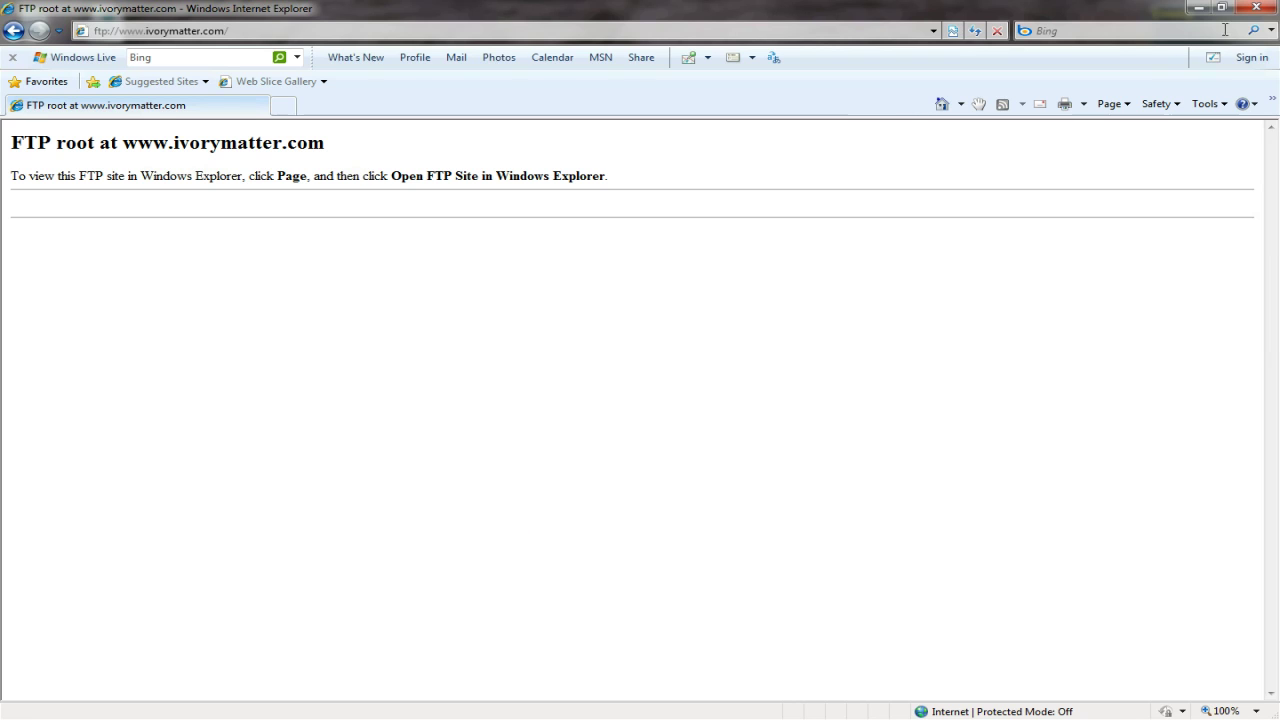
pyautogui.click(1127, 105)
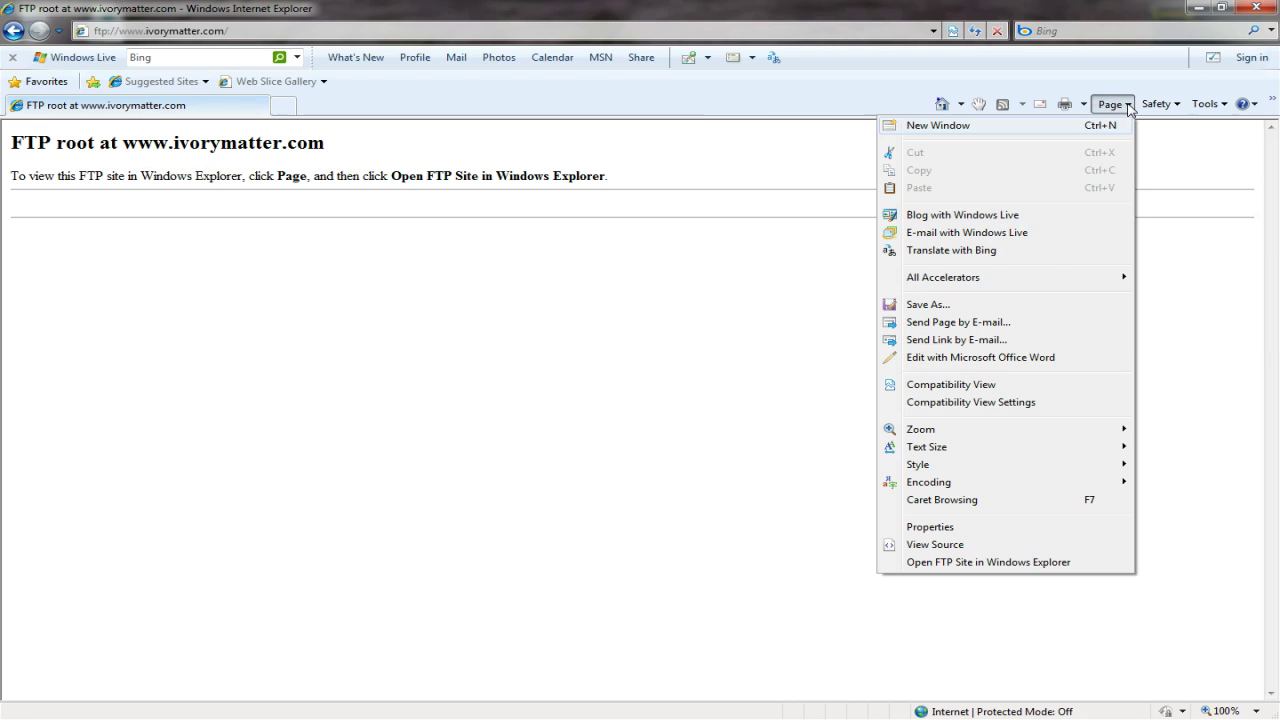
pyautogui.click(998, 563)
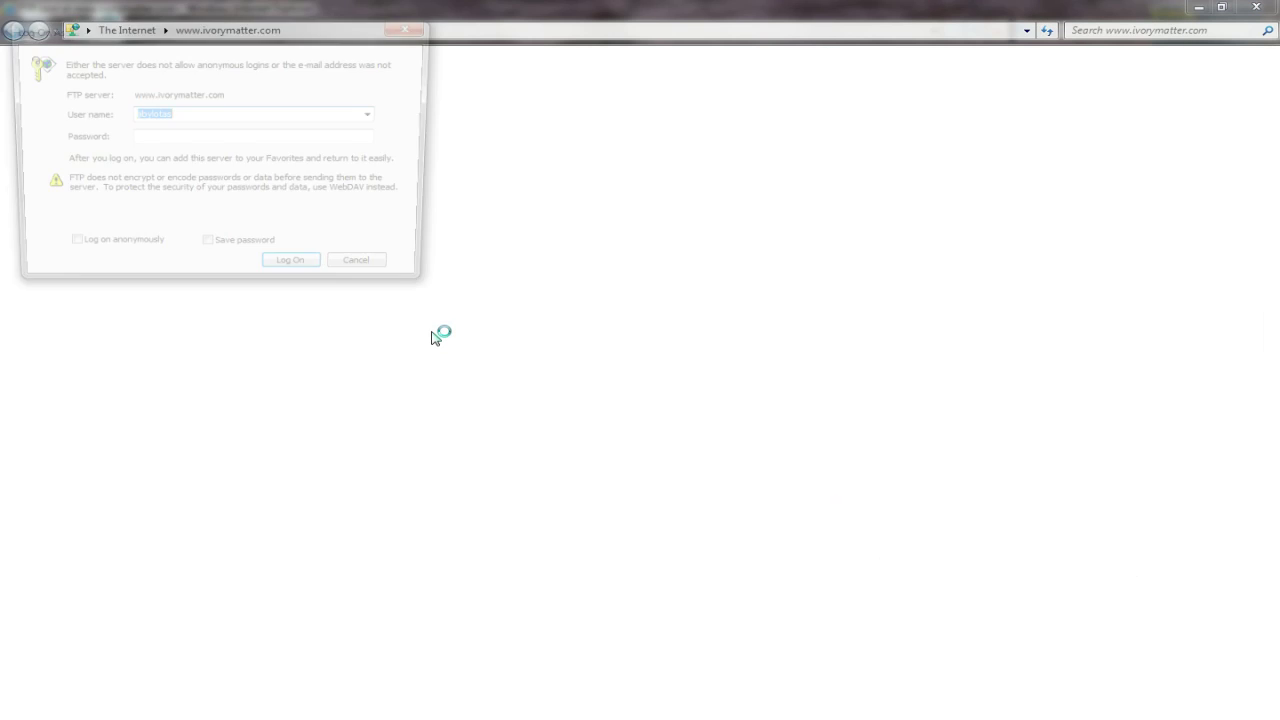
# Enter the account password in Explorer's Log On As prompt and log on
pyautogui.click(156, 138)
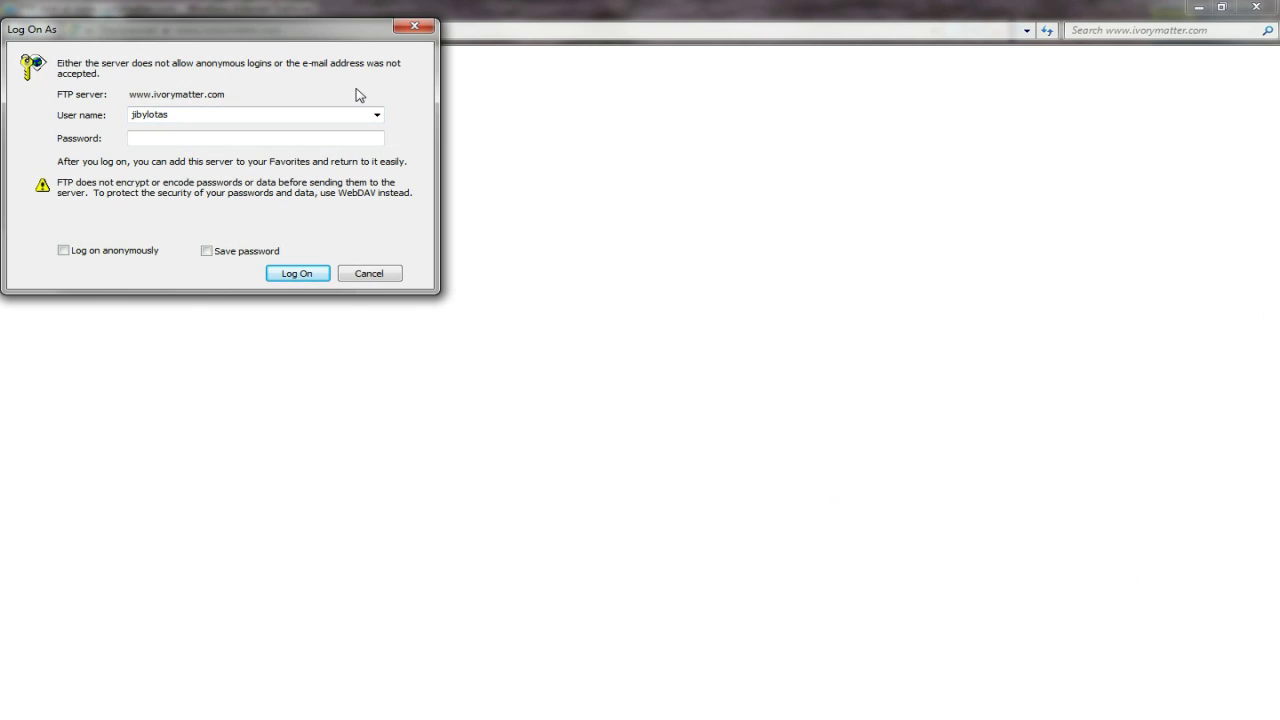
pyautogui.write('*********')
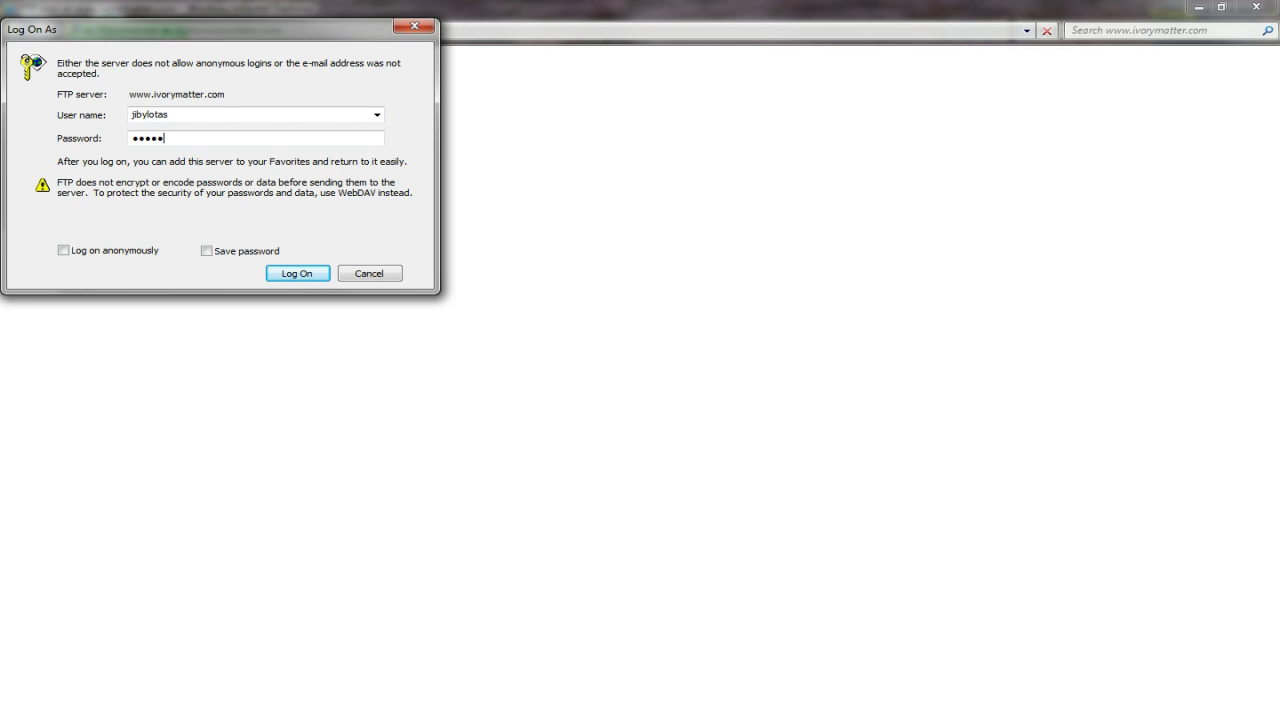
pyautogui.click(188, 137)
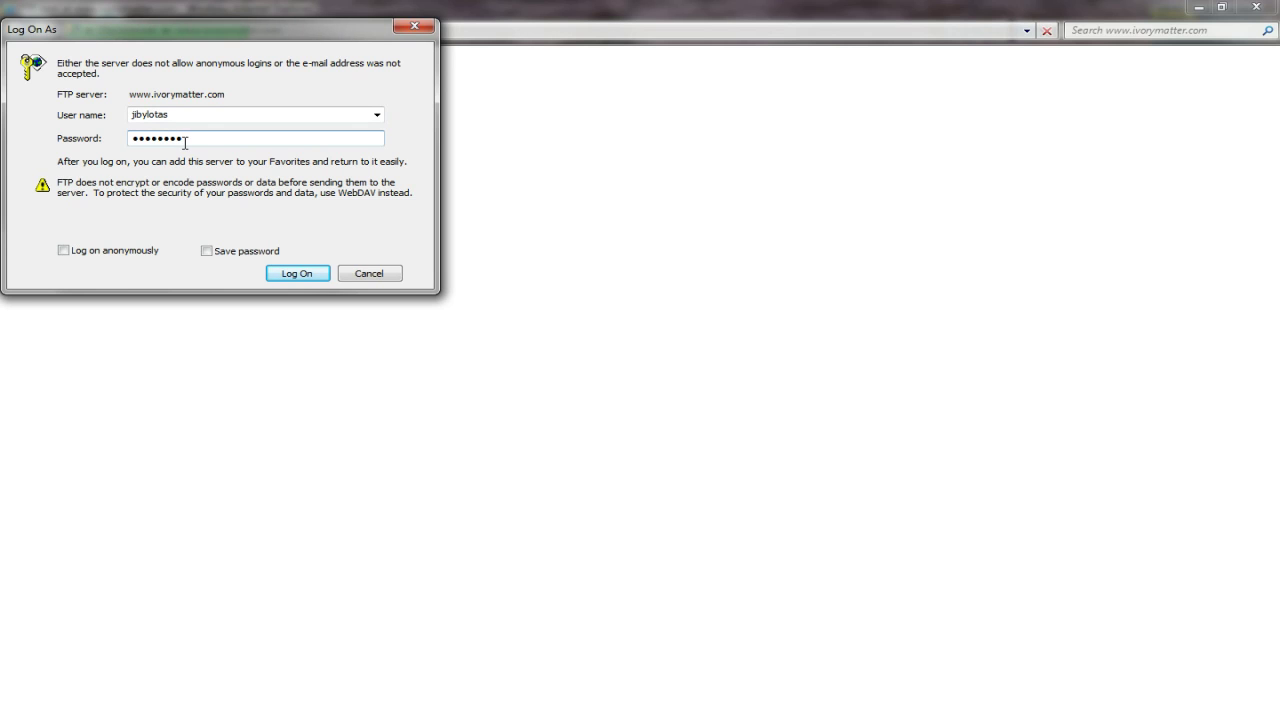
pyautogui.click(294, 276)
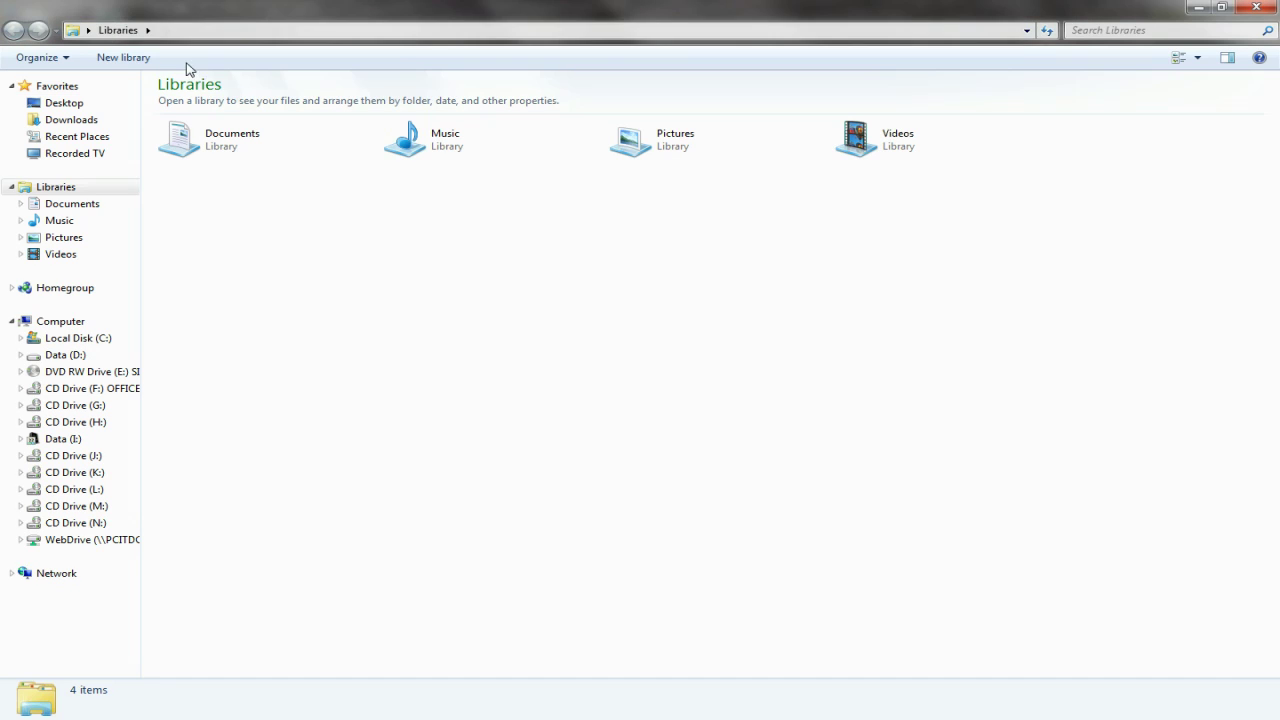
# Copy videolist.xml from C:\Temp and paste it into the site's FTP folder
pyautogui.click(202, 33)
pyautogui.write('c:\\Temp')
pyautogui.press('Return')
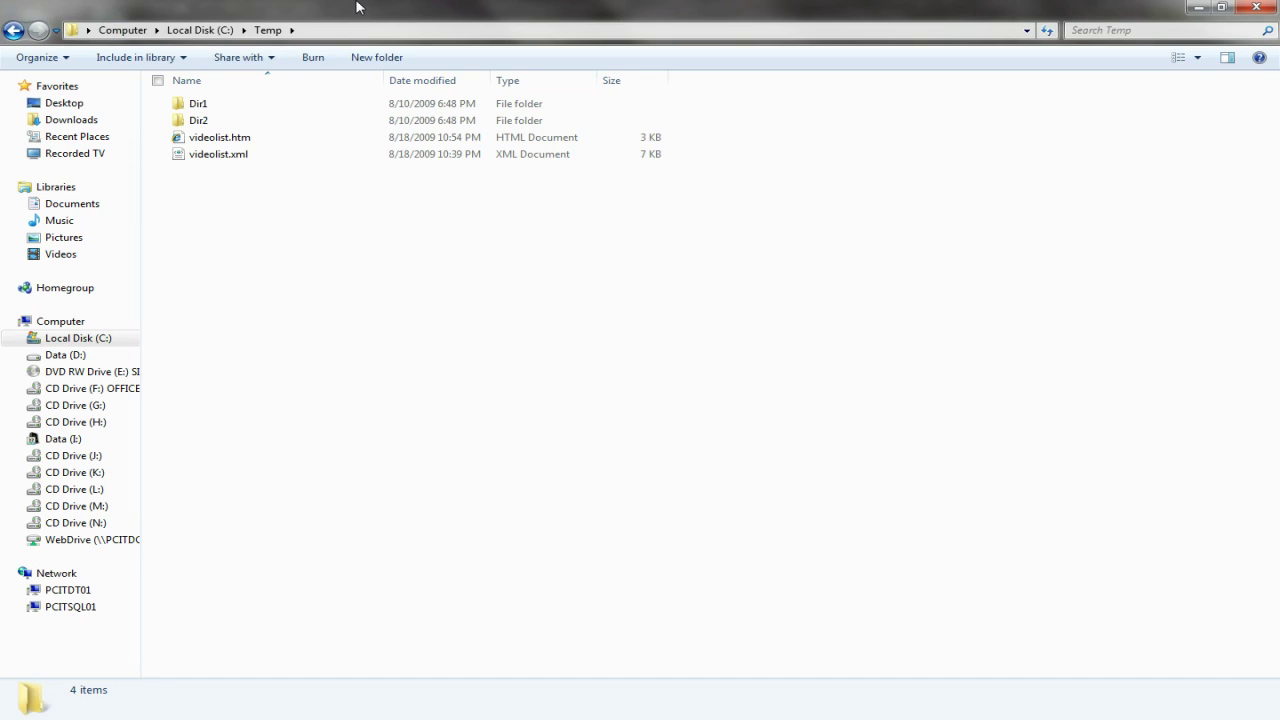
pyautogui.click(232, 160)
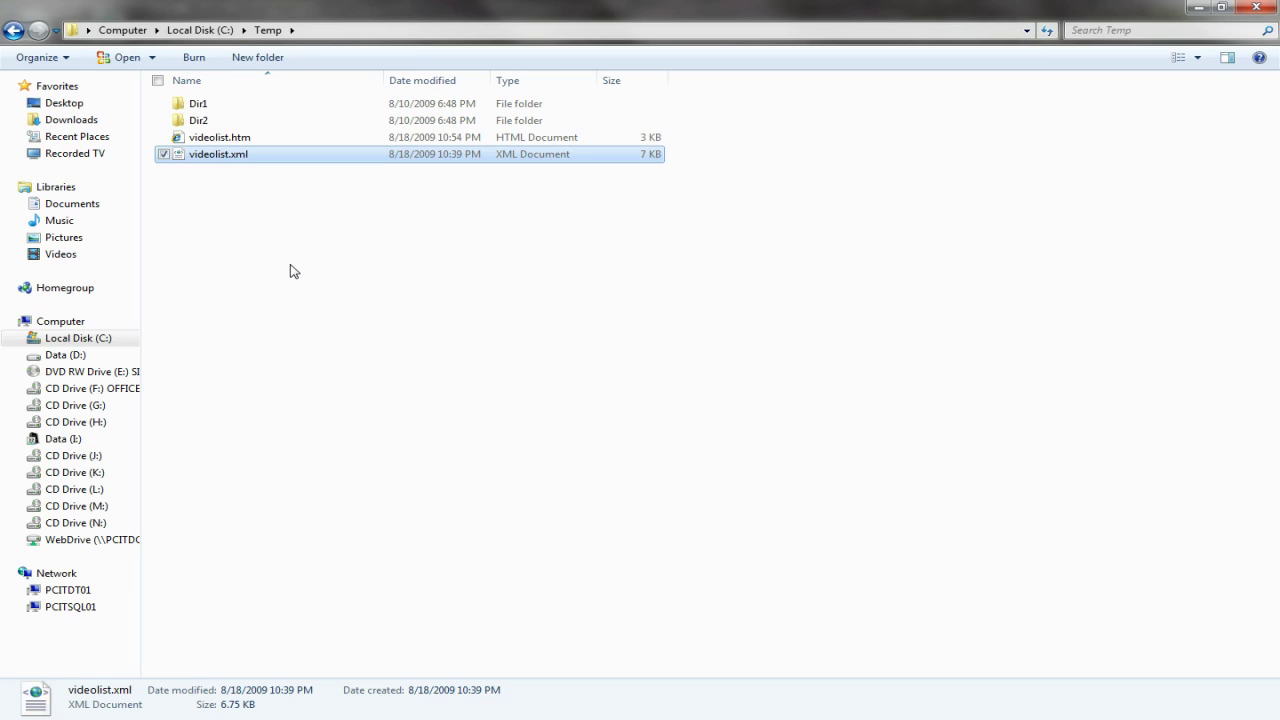
pyautogui.doubleClick(352, 17)
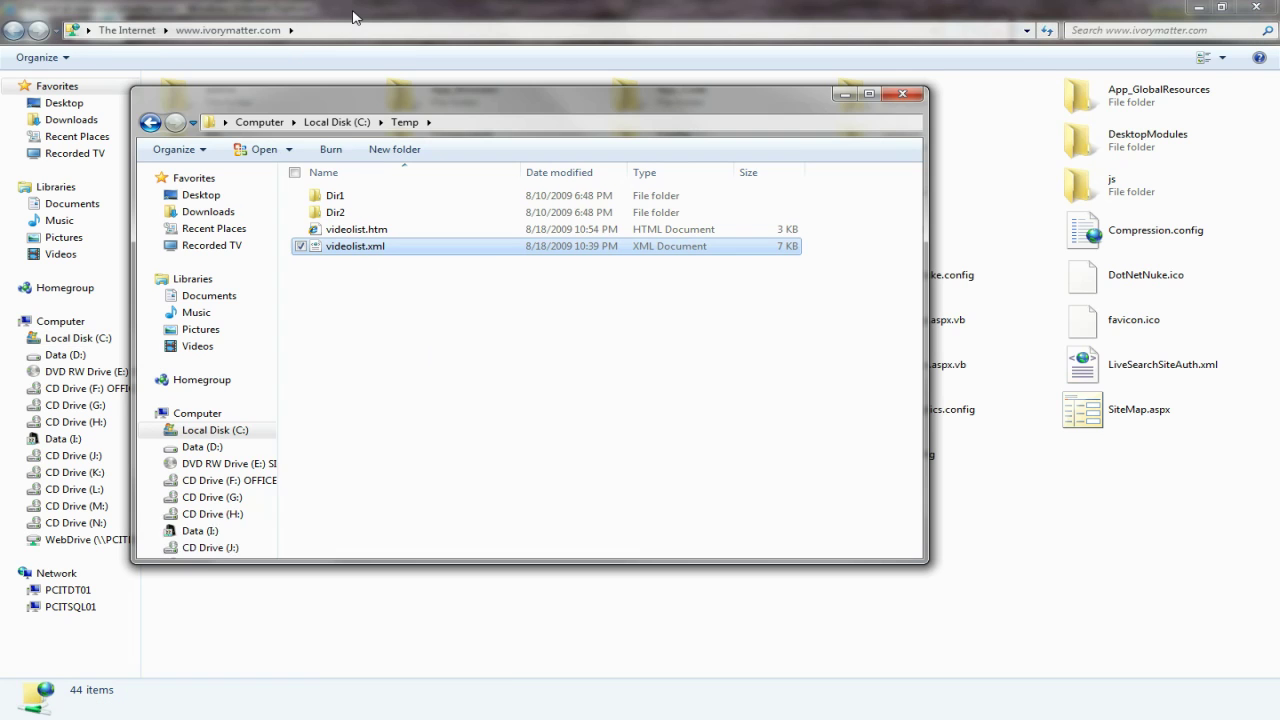
pyautogui.click(418, 12)
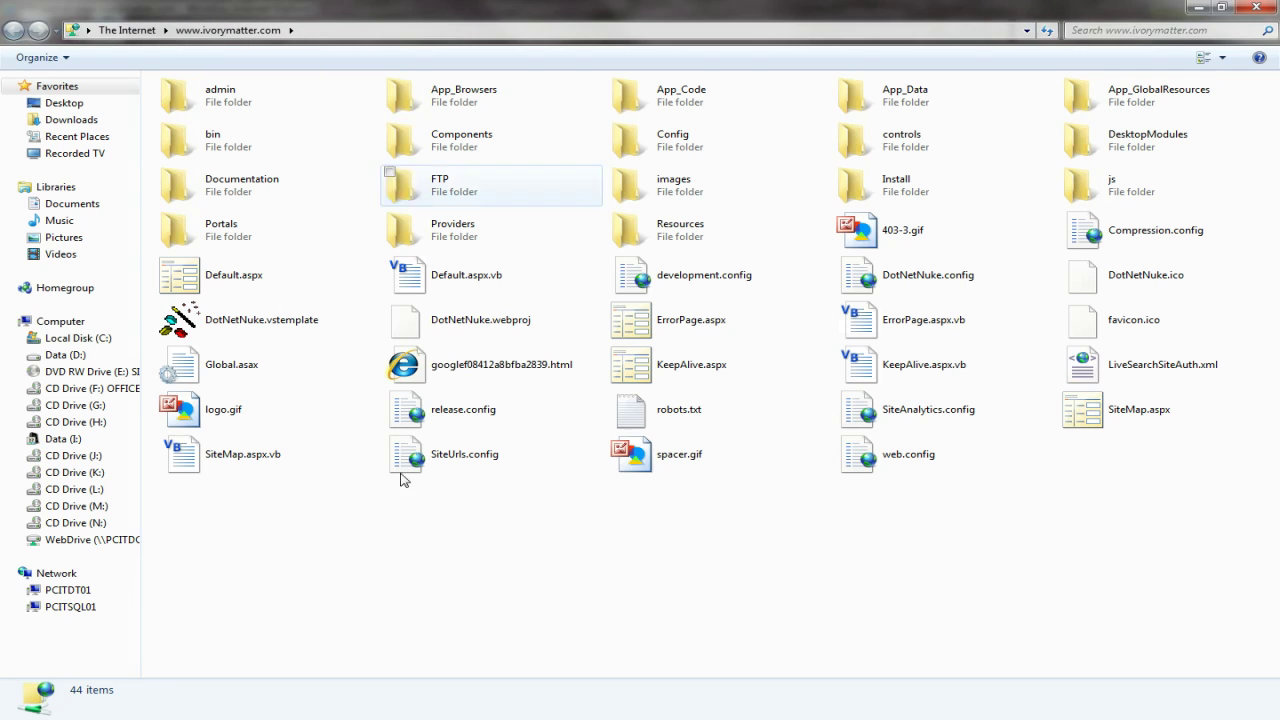
pyautogui.doubleClick(410, 195)
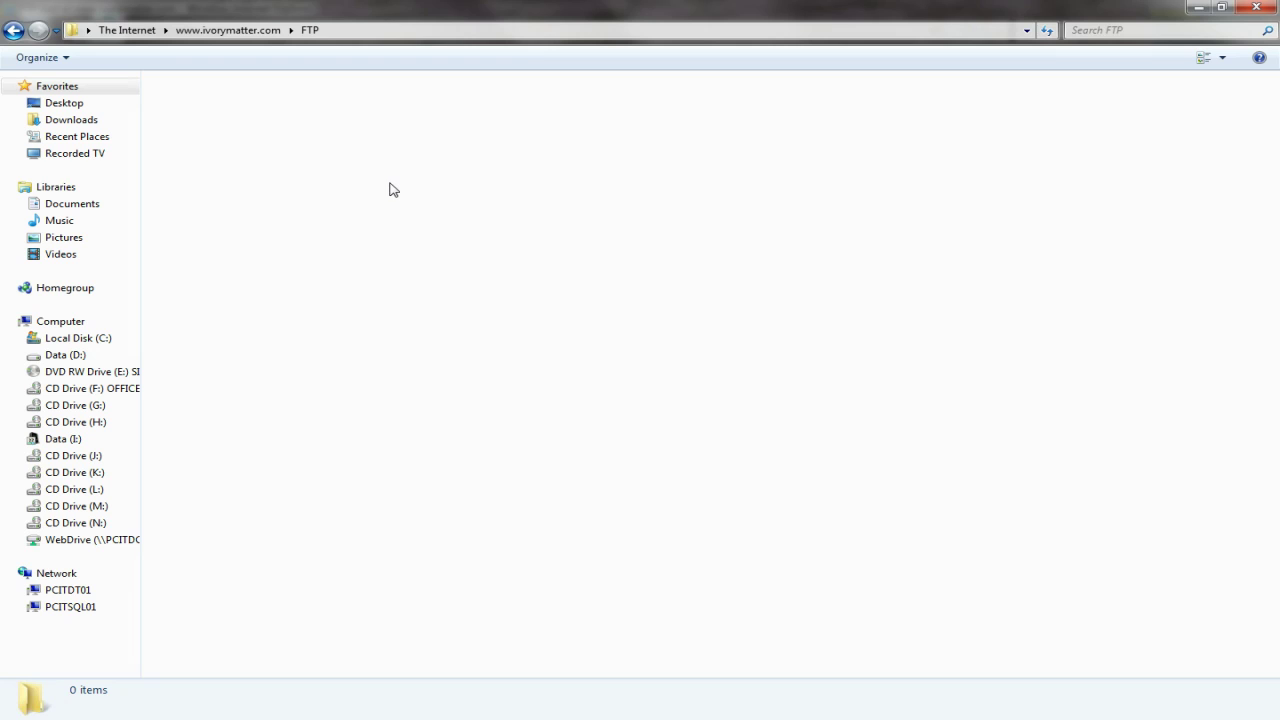
pyautogui.hotkey('ctrl', 'v')
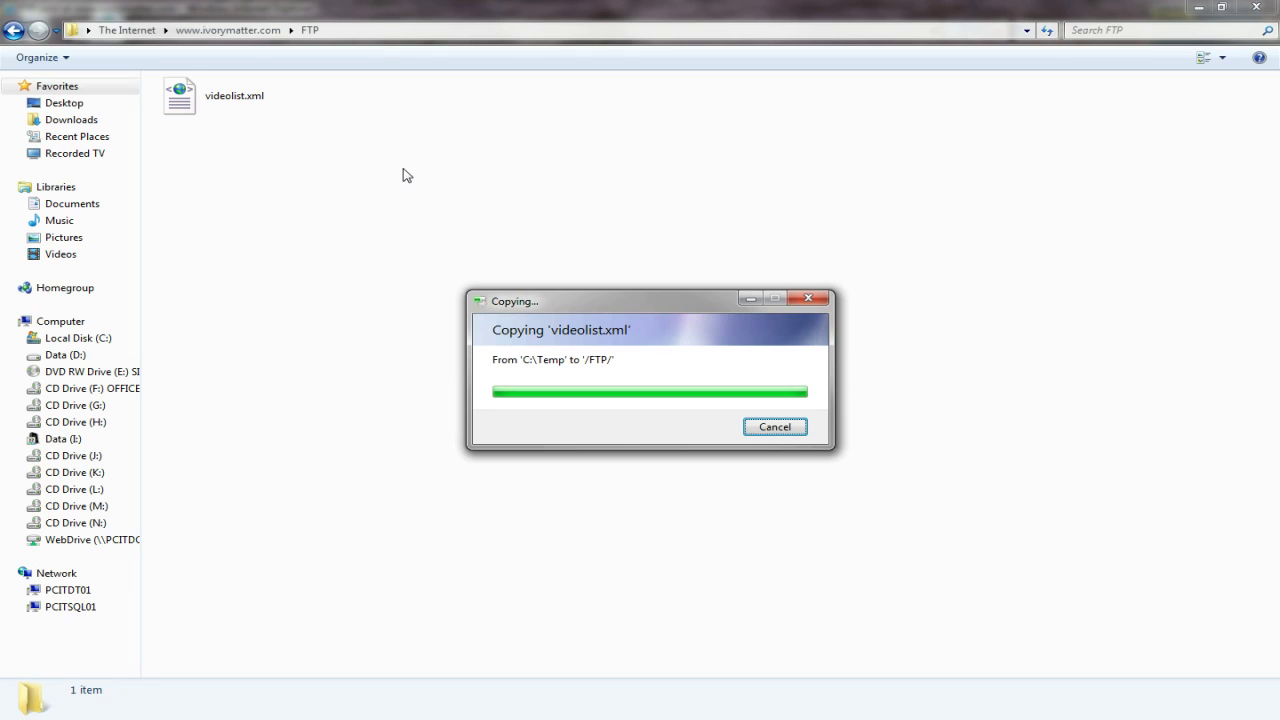
# Arrange both folder windows and drag videolist.htm from Temp into the FTP folder
pyautogui.doubleClick(360, 7)
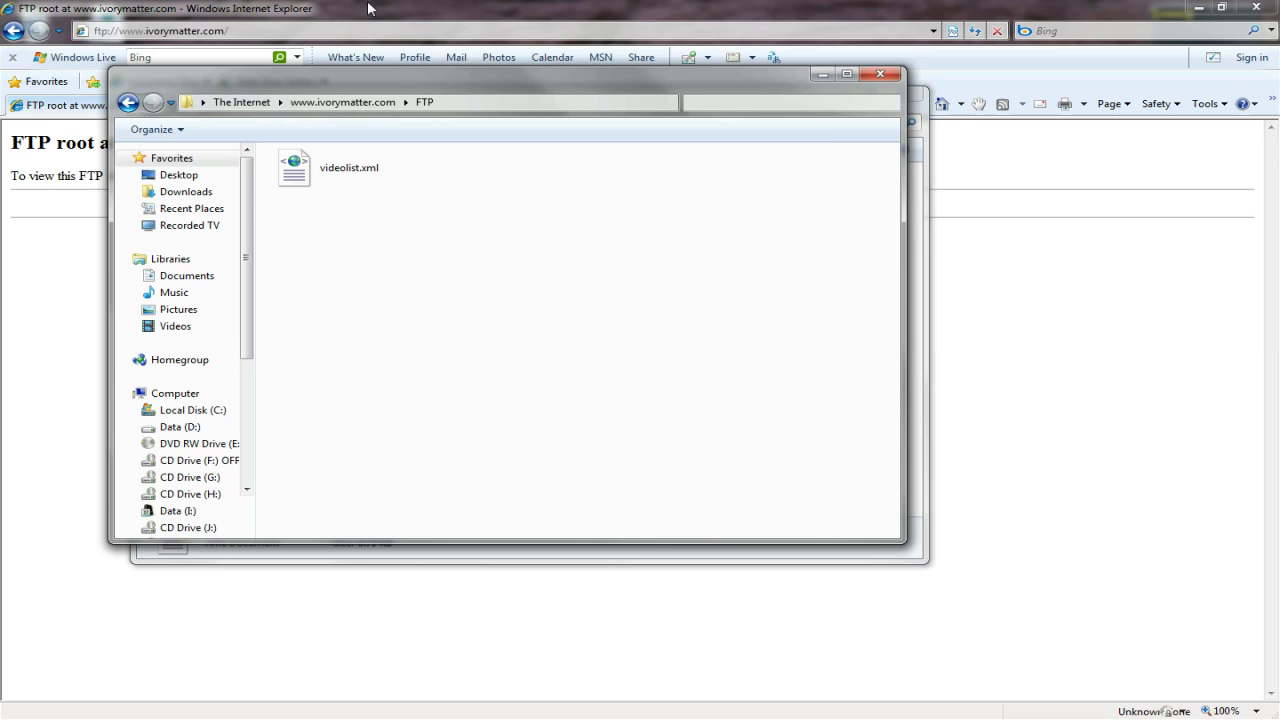
pyautogui.moveTo(391, 75); pyautogui.dragTo(883, 80)
pyautogui.moveTo(532, 110); pyautogui.dragTo(353, 52)
pyautogui.moveTo(180, 173); pyautogui.dragTo(905, 291)
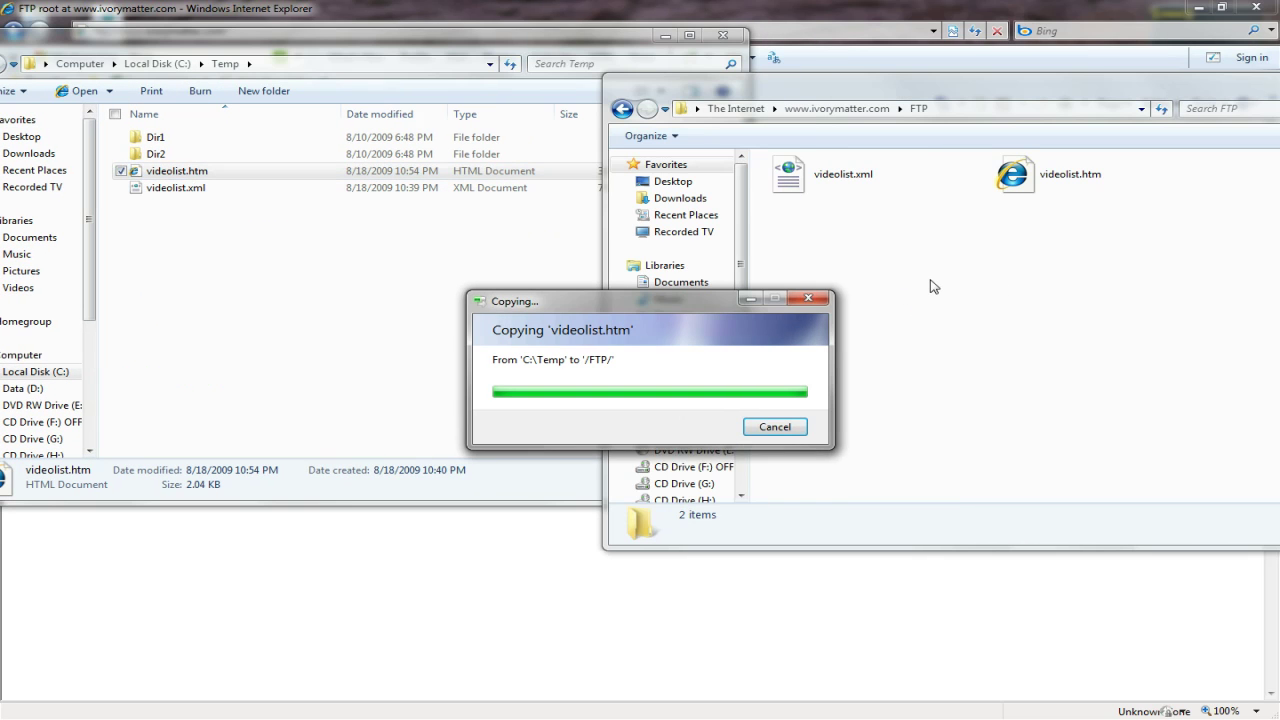
pyautogui.click(543, 7)
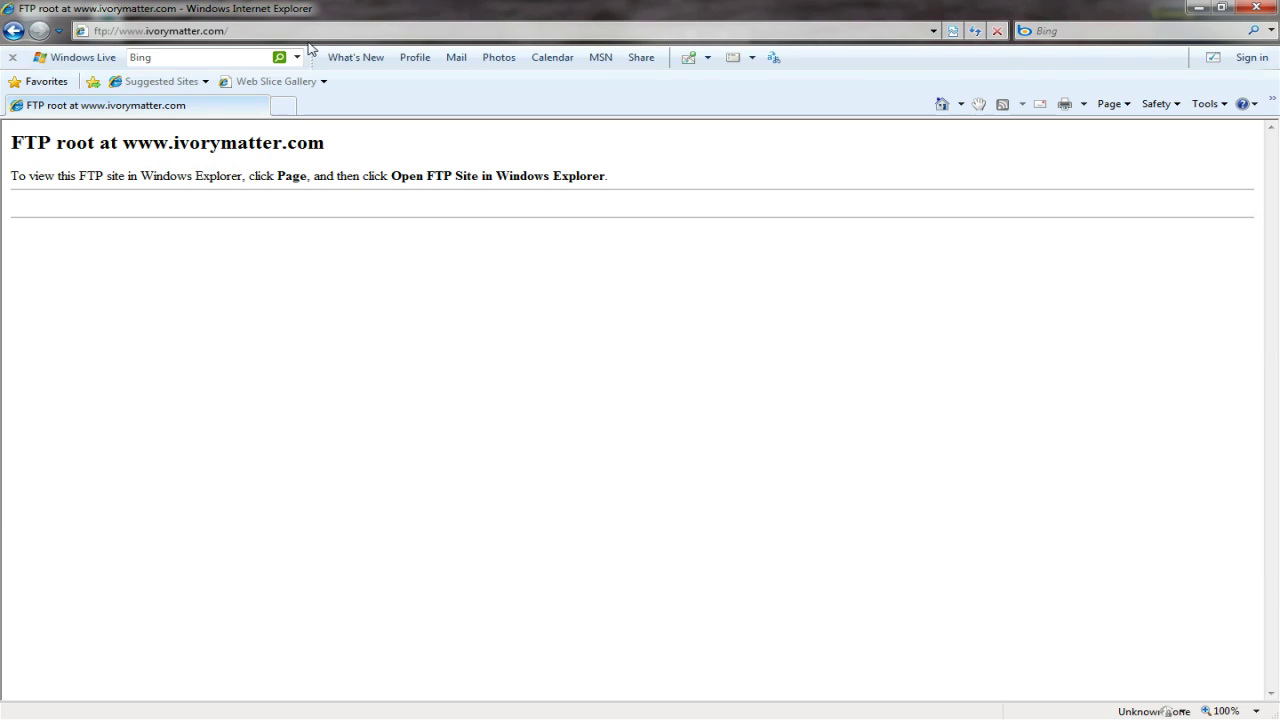
pyautogui.click(282, 105)
pyautogui.click(250, 34)
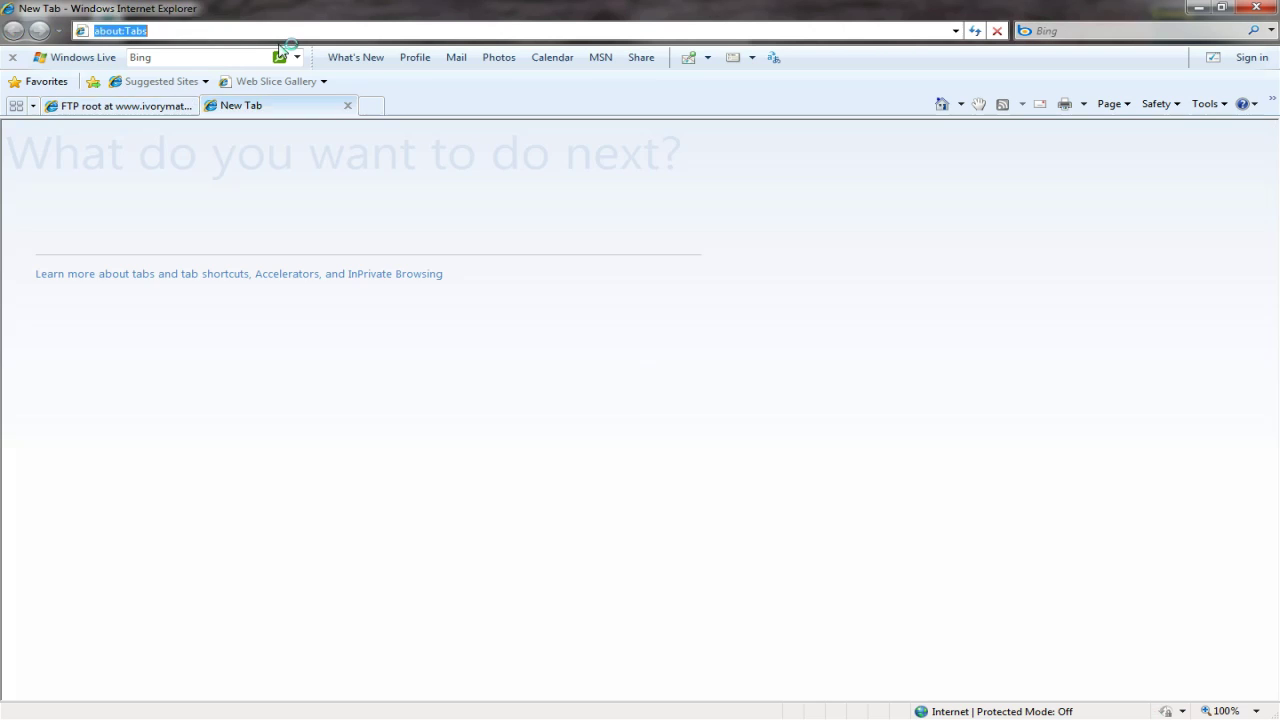
pyautogui.write('wwww.ivorymatter.com/')
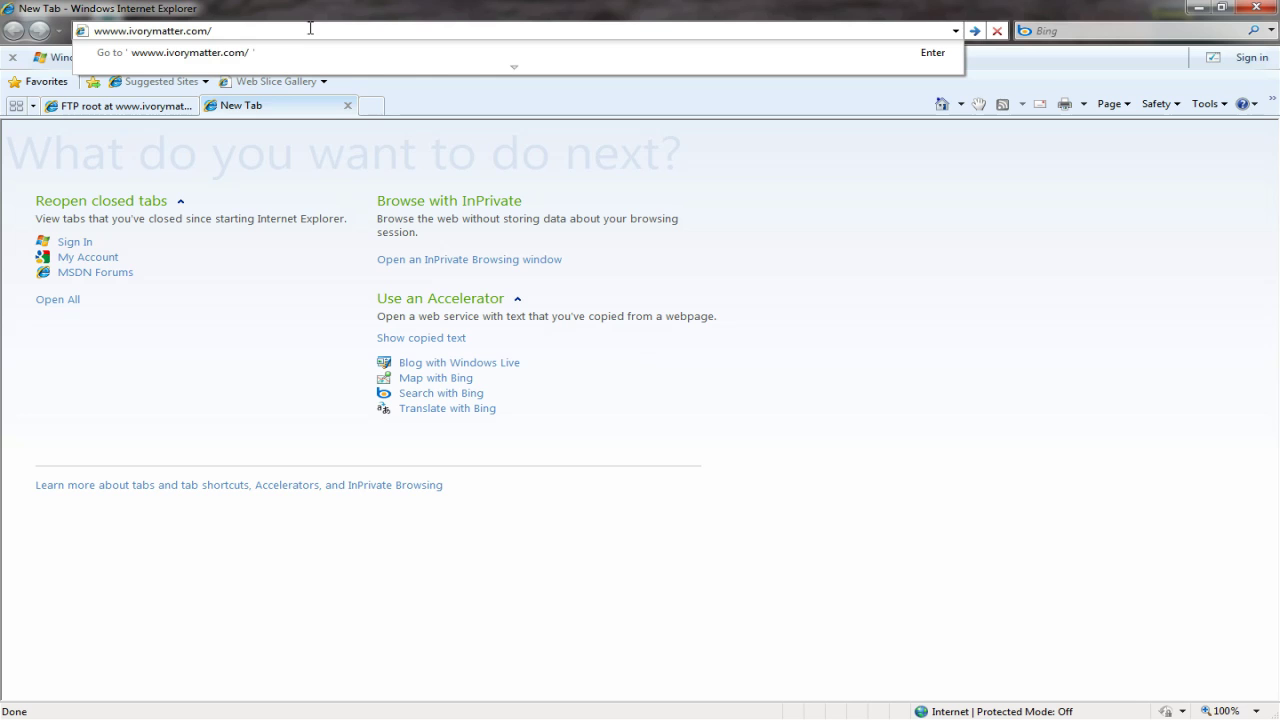
pyautogui.write('ftp')
pyautogui.press('Return')
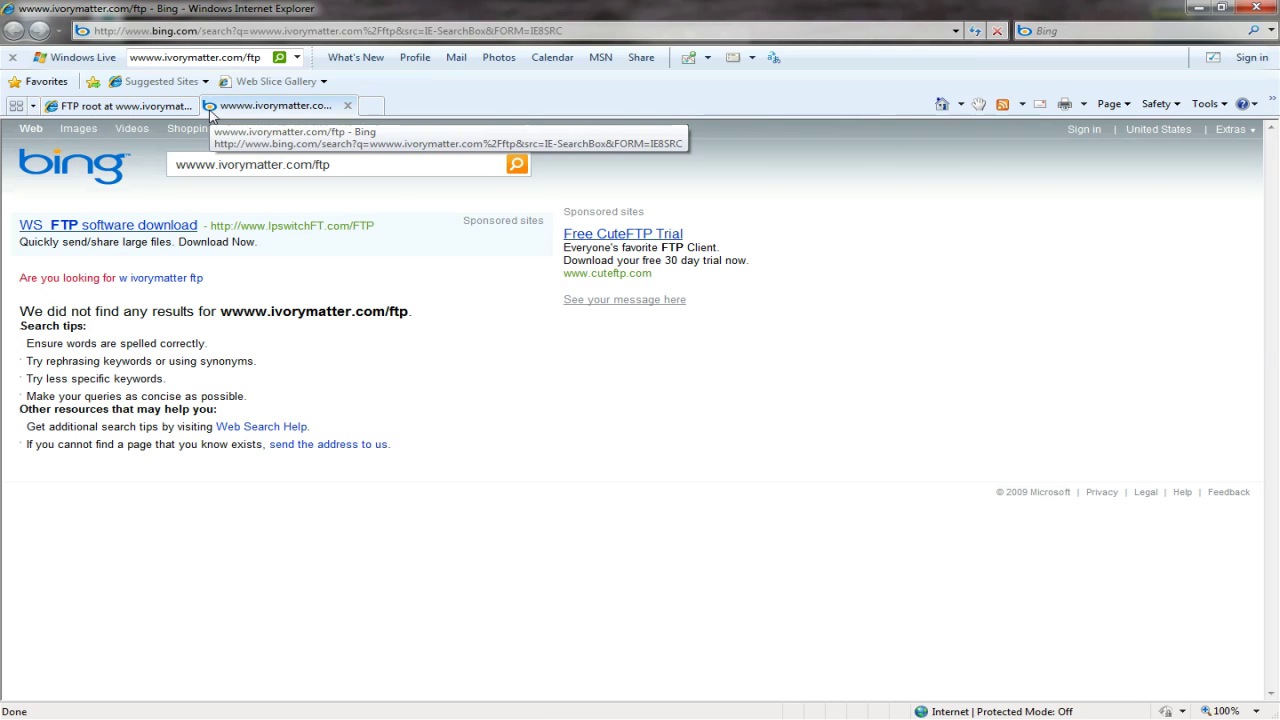
pyautogui.click(176, 35)
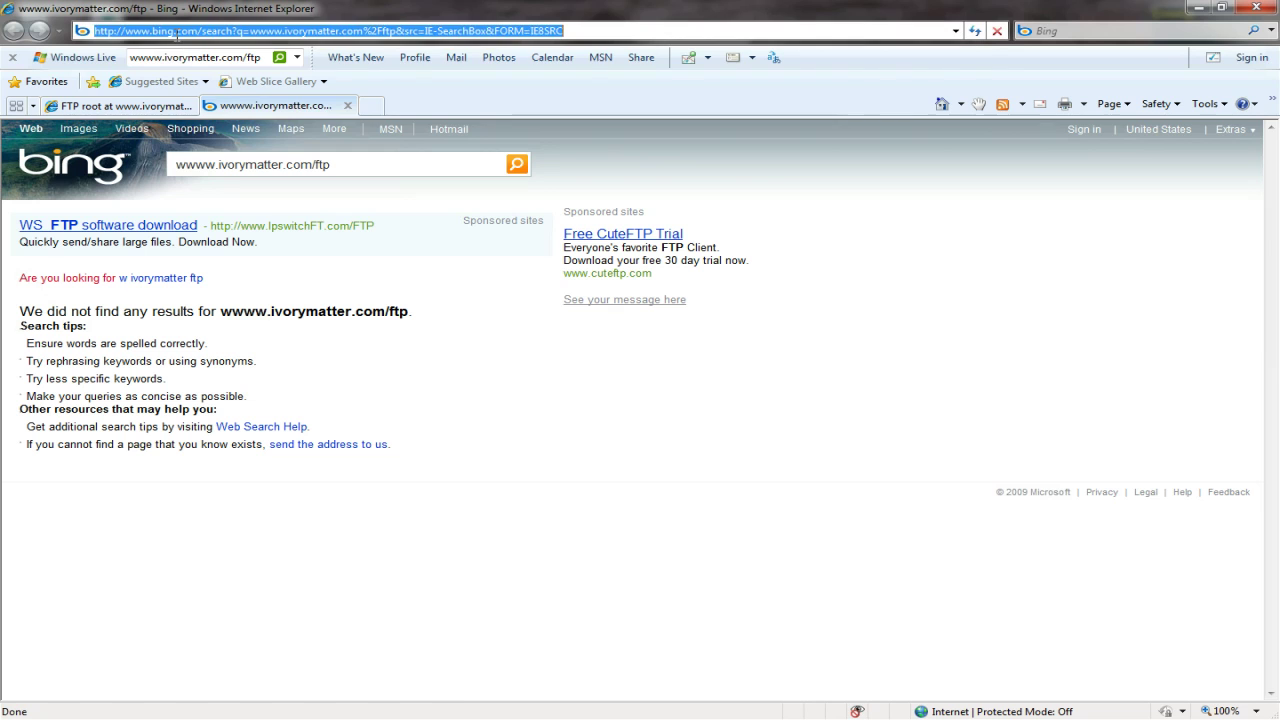
pyautogui.write('www.ic')
pyautogui.press('BackSpace')
pyautogui.write('vorymatter.c')
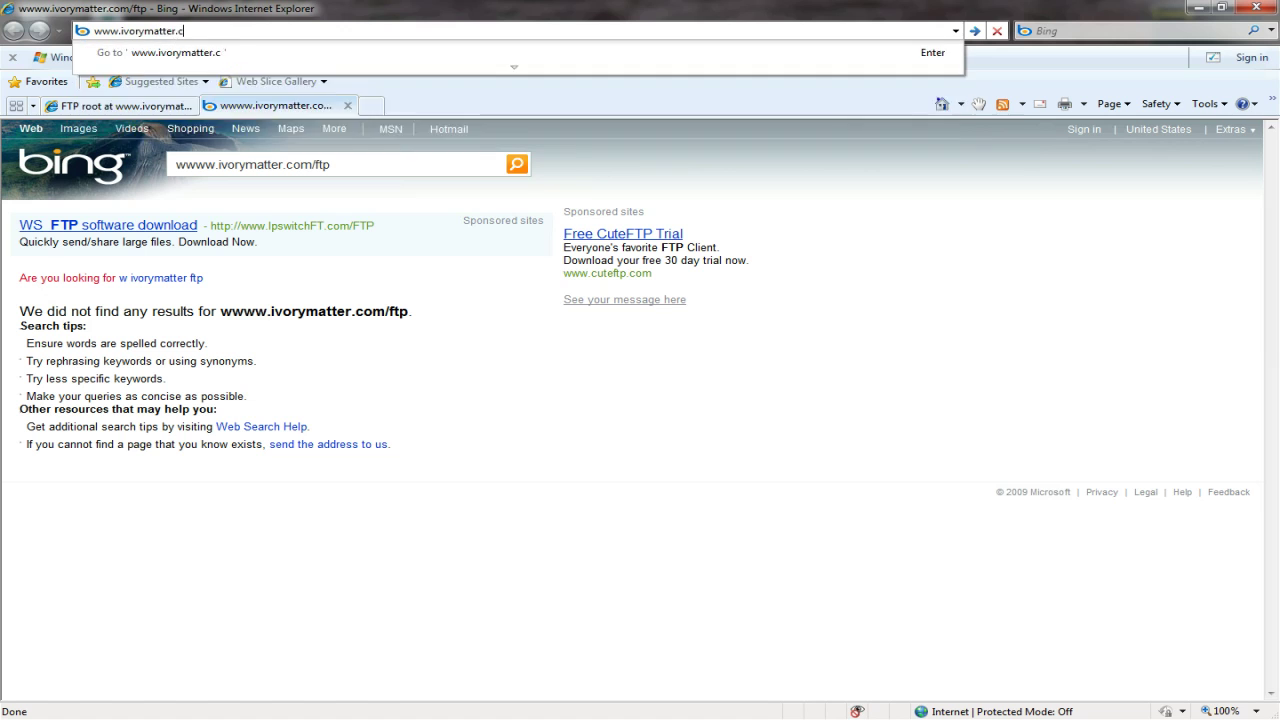
pyautogui.write('om/ftp')
pyautogui.press('Return')
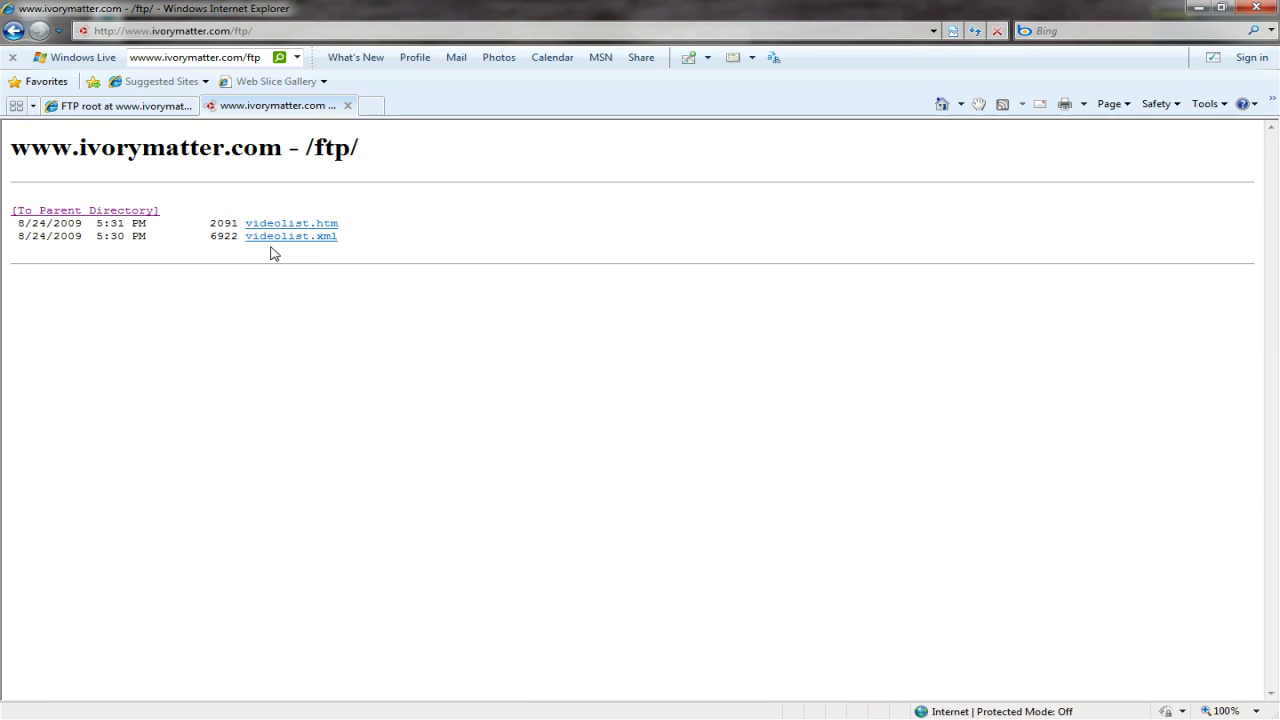
pyautogui.click(294, 224)
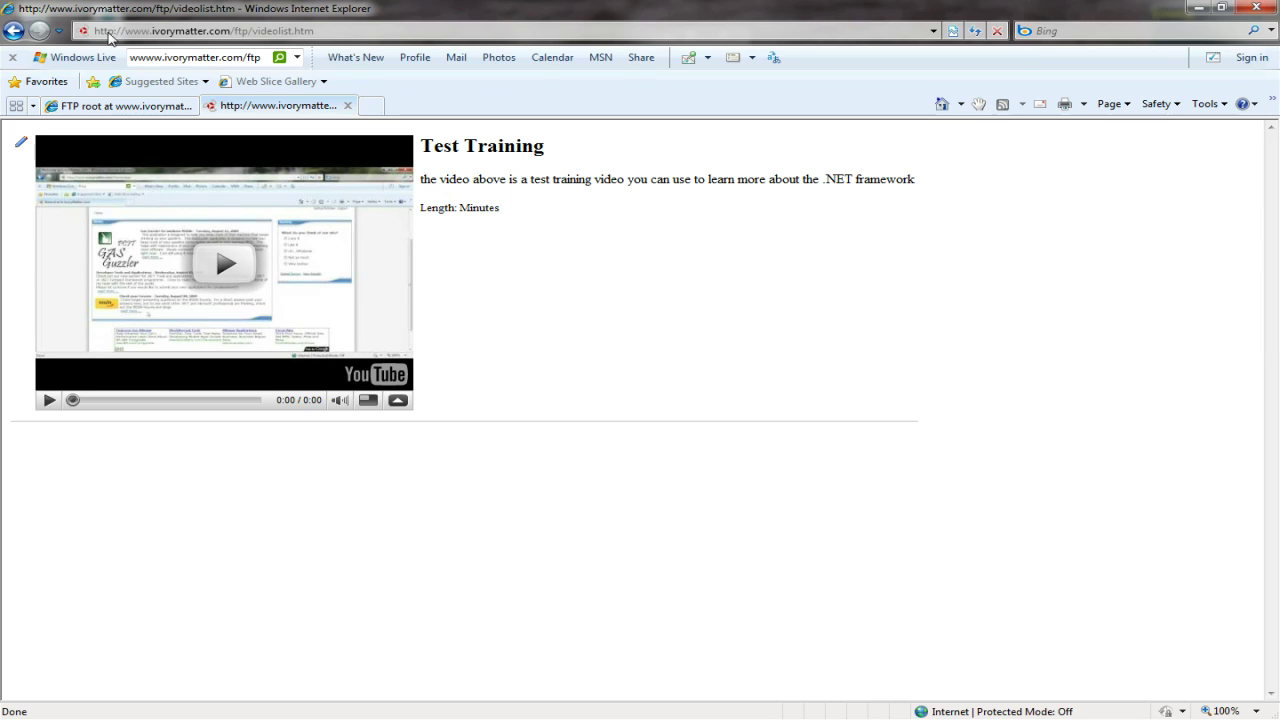
pyautogui.click(13, 30)
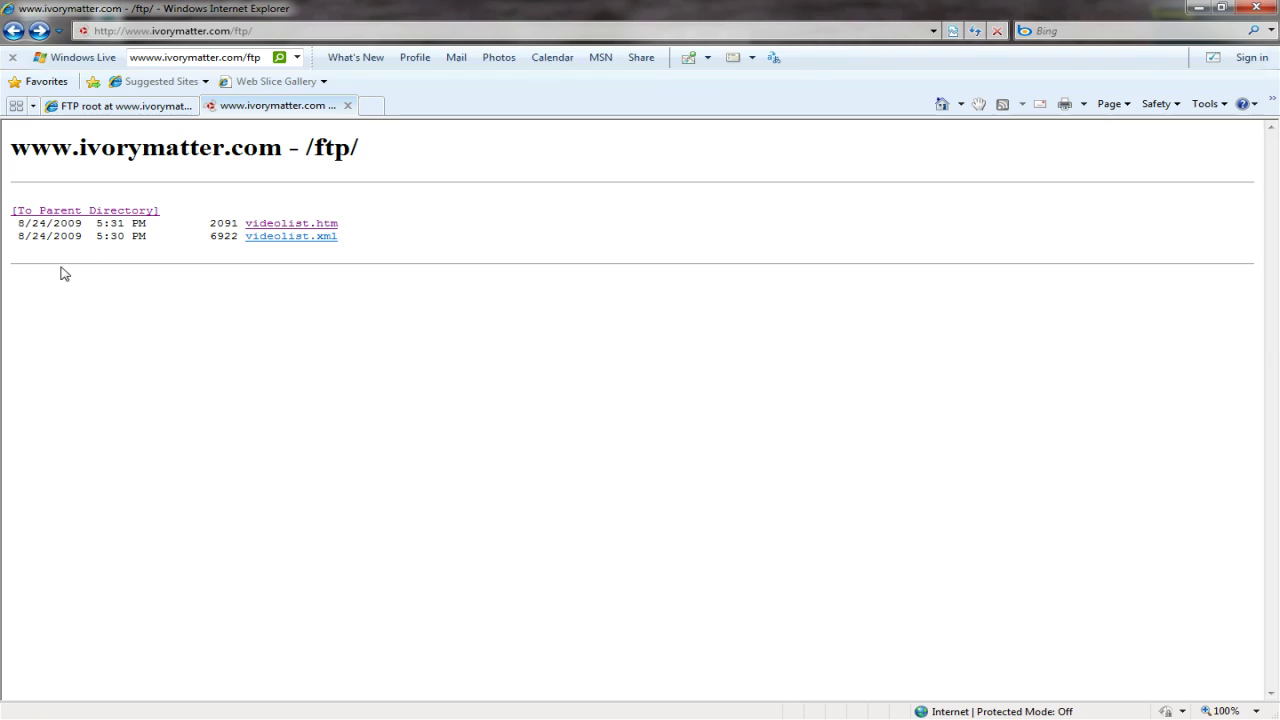
# Switch to the FTP root tab, check the Page menu, then close the browser window
pyautogui.click(162, 106)
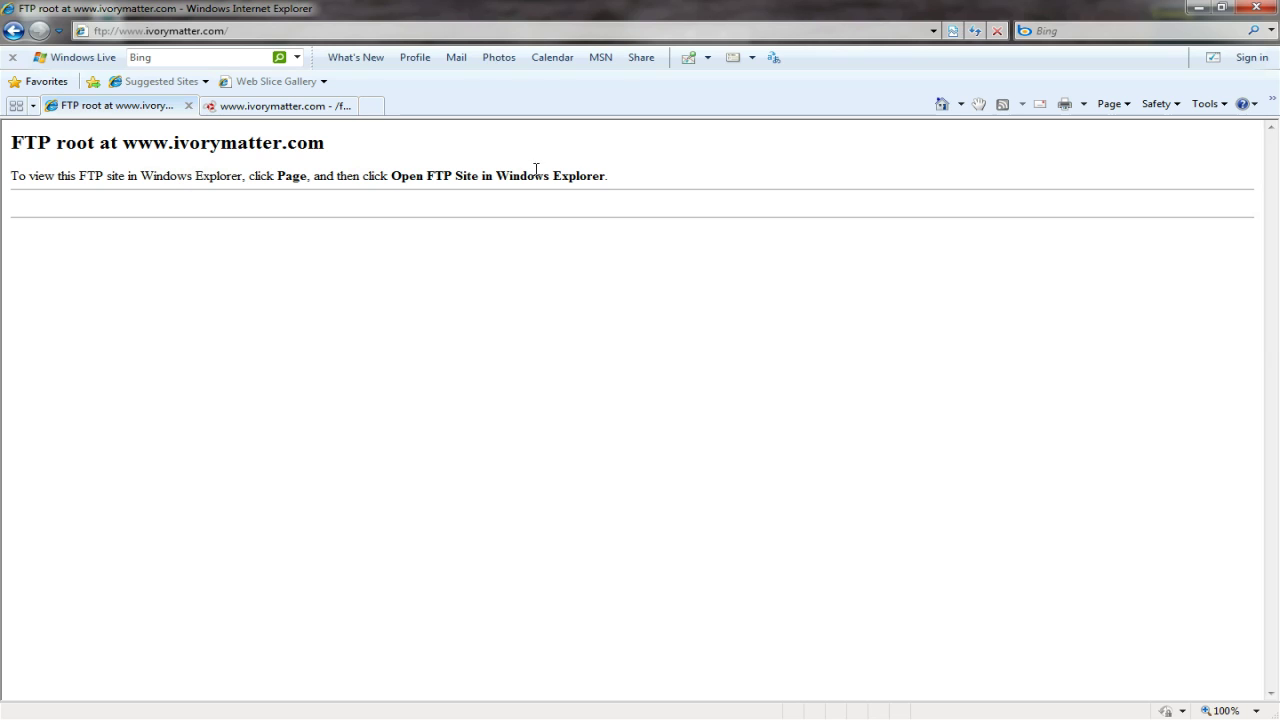
pyautogui.click(1126, 106)
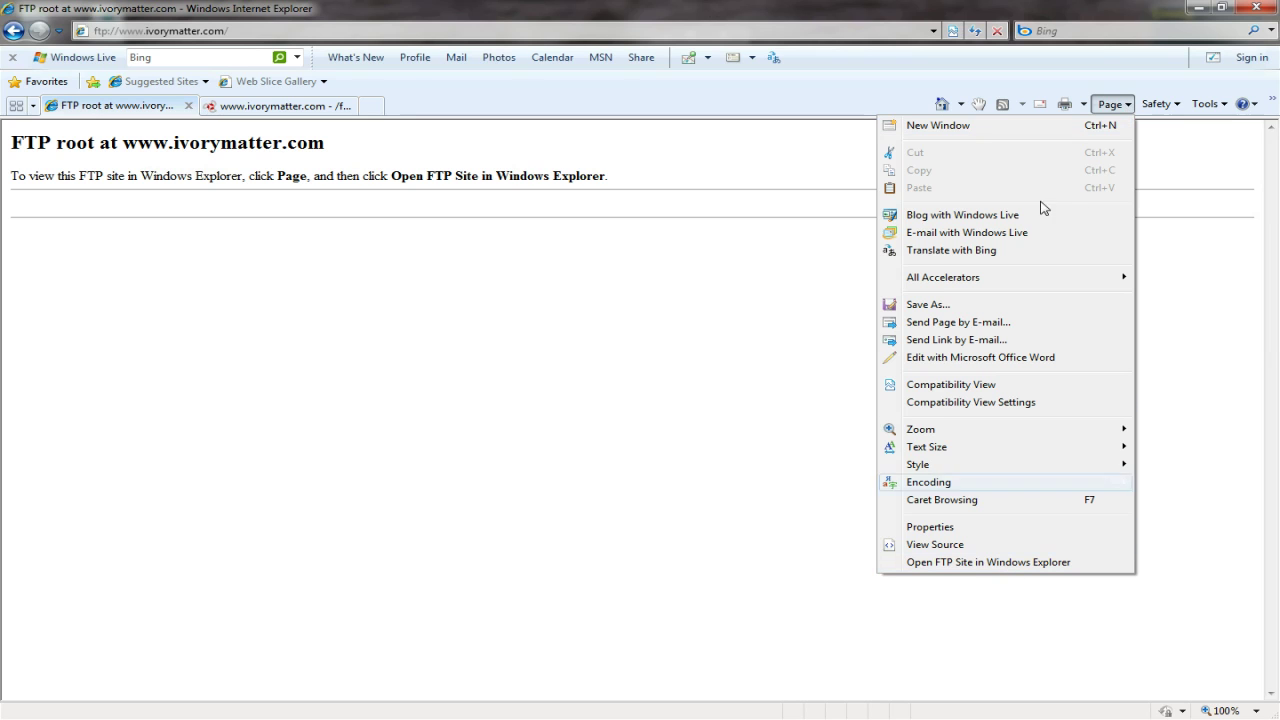
pyautogui.click(1251, 9)
# Close the remaining browser and FTP folder windows, then move the Temp window to the centre
pyautogui.click(1251, 10)
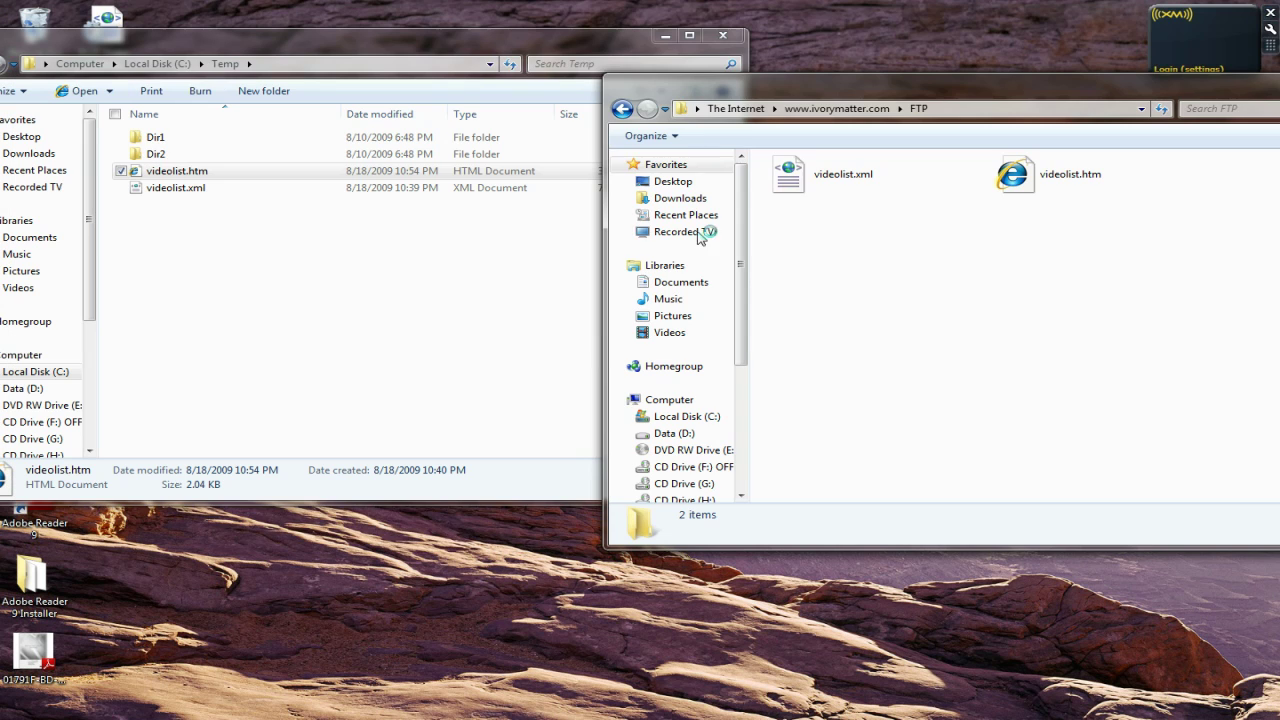
pyautogui.click(811, 91)
pyautogui.moveTo(391, 47); pyautogui.dragTo(615, 66)
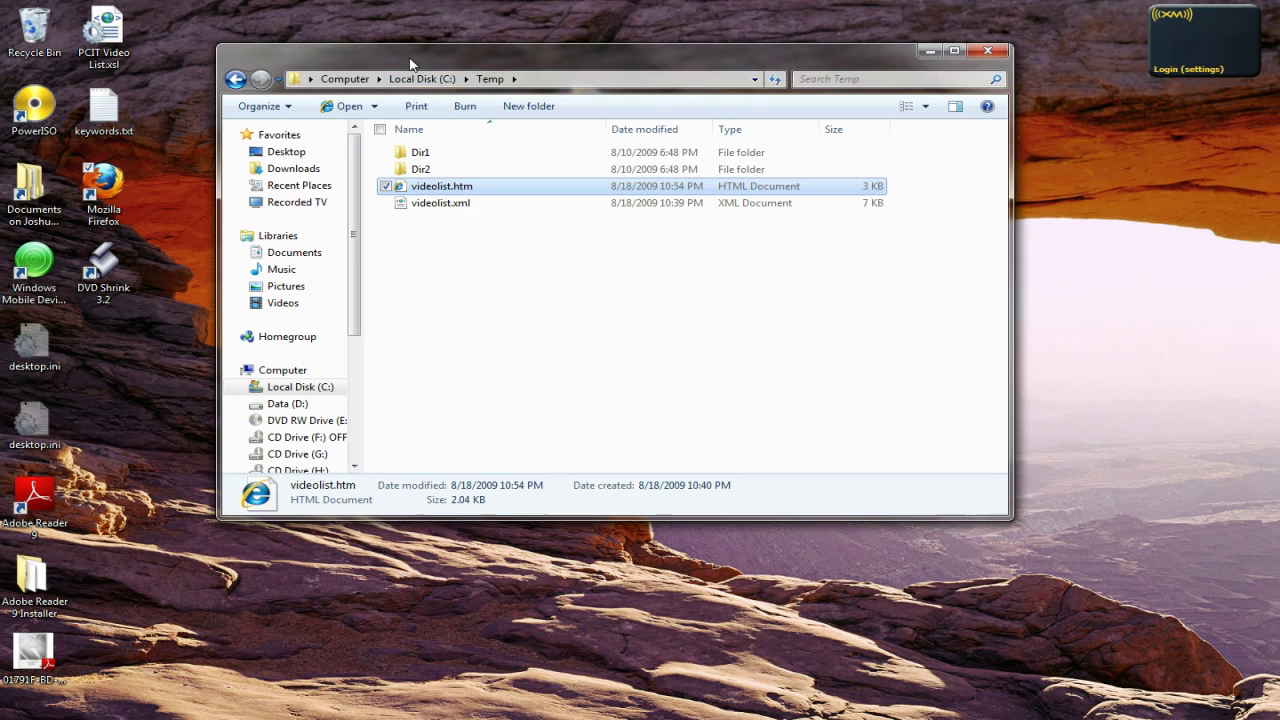
pyautogui.click(568, 80)
pyautogui.write('ftp://')
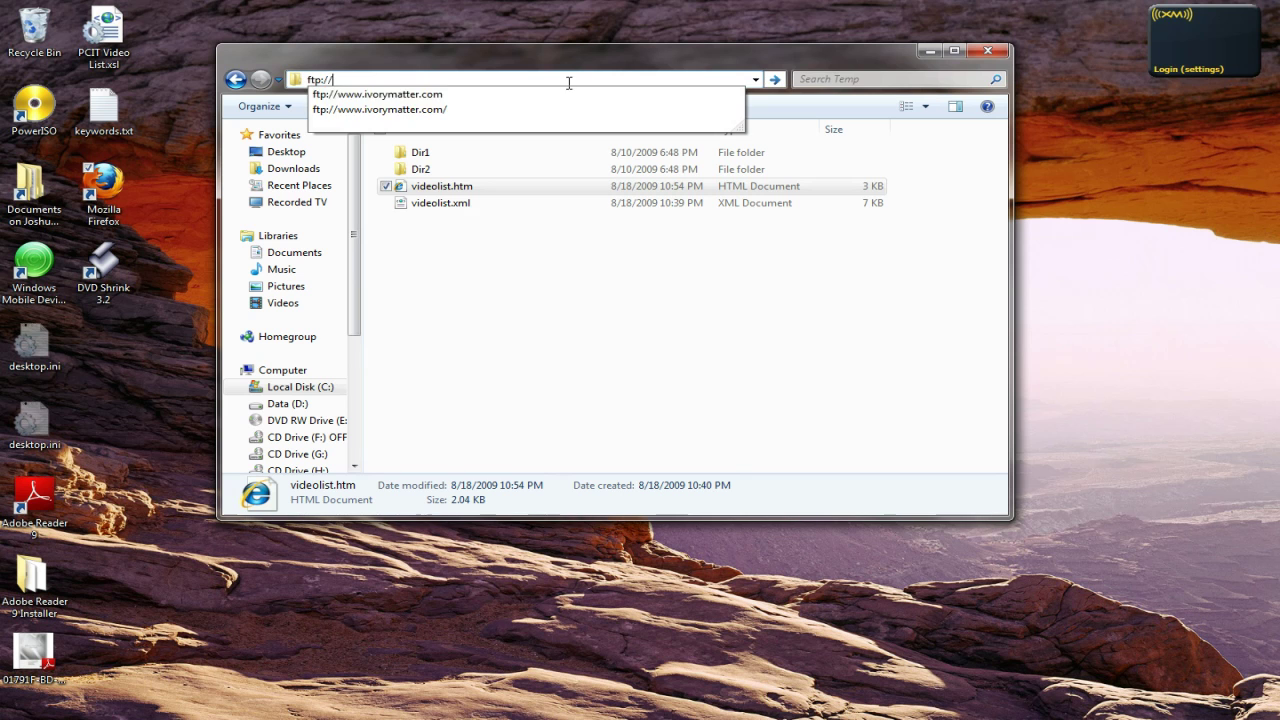
pyautogui.press('Down')
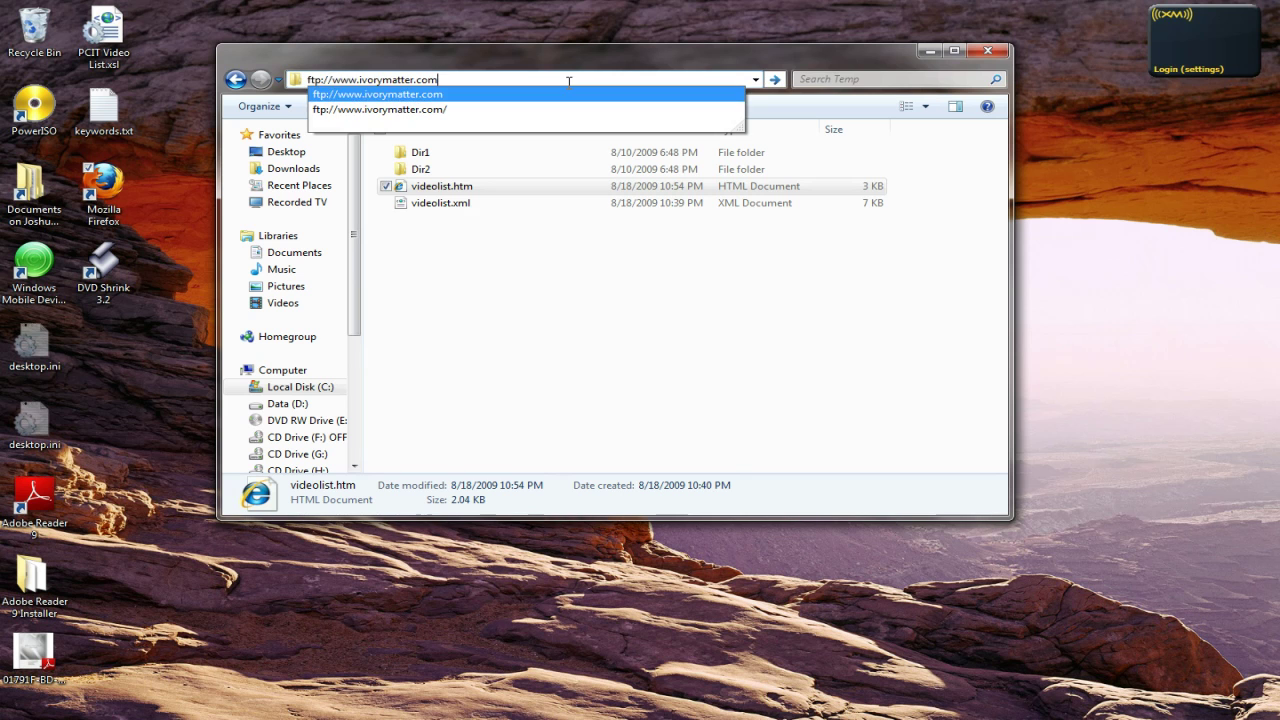
pyautogui.press('Return')
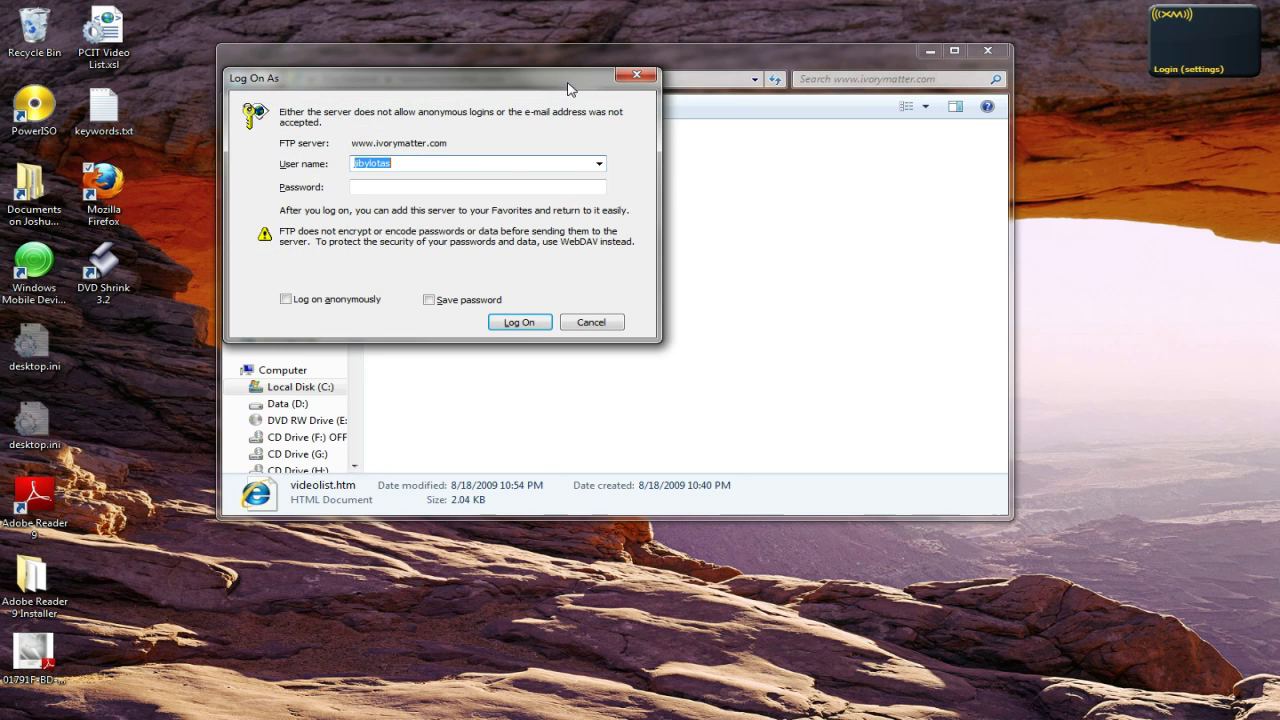
pyautogui.click(464, 186)
pyautogui.write('********')
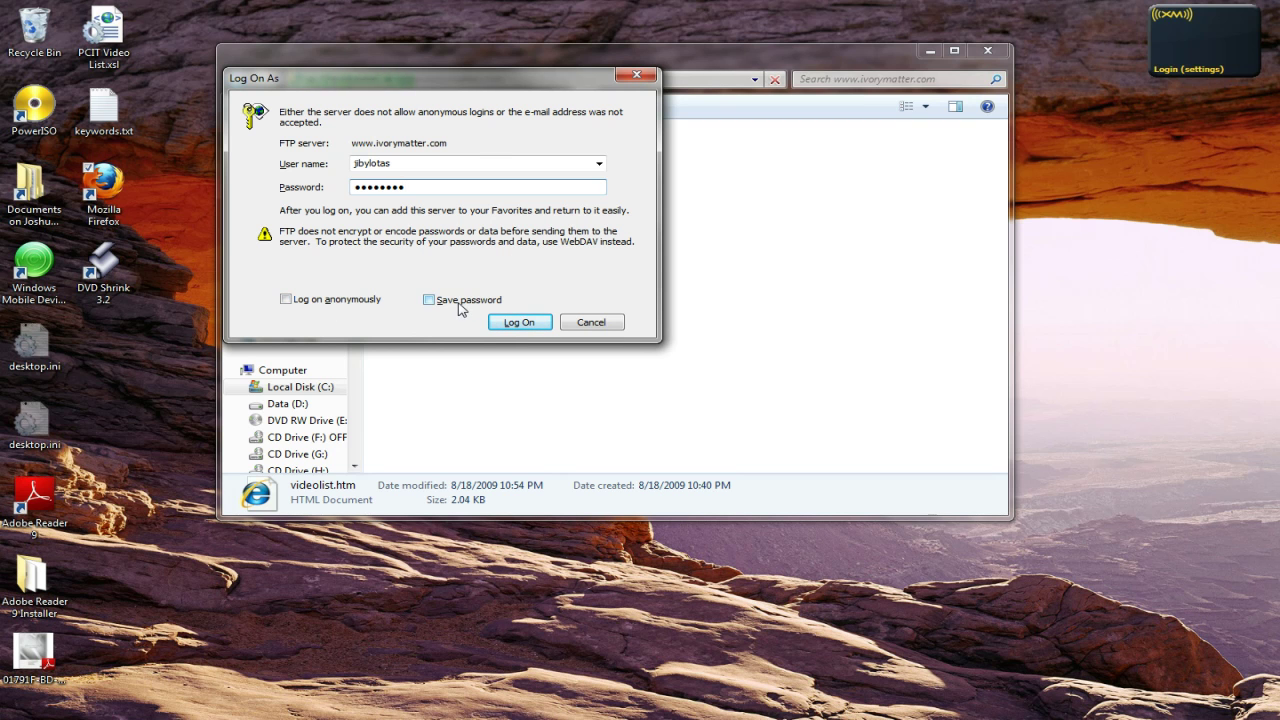
pyautogui.click(527, 323)
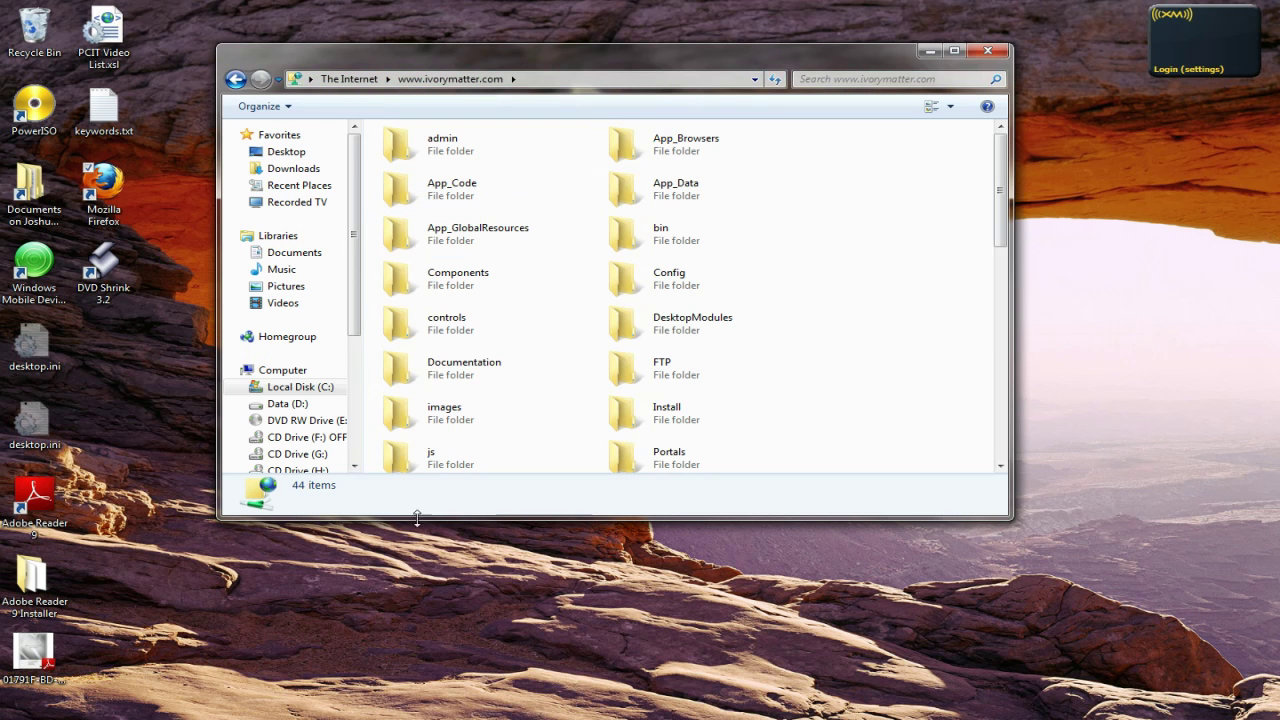
# Open the site's FTP folder and position its window at the upper right
pyautogui.doubleClick(665, 370)
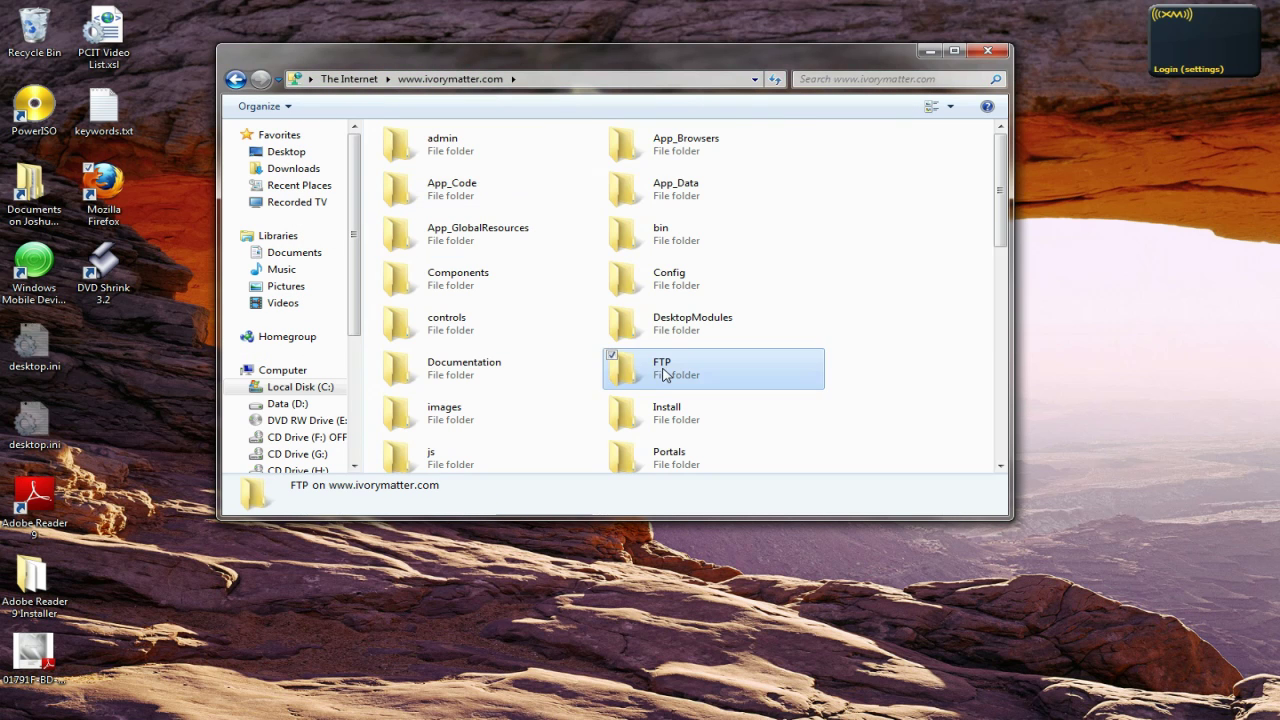
pyautogui.doubleClick(660, 60)
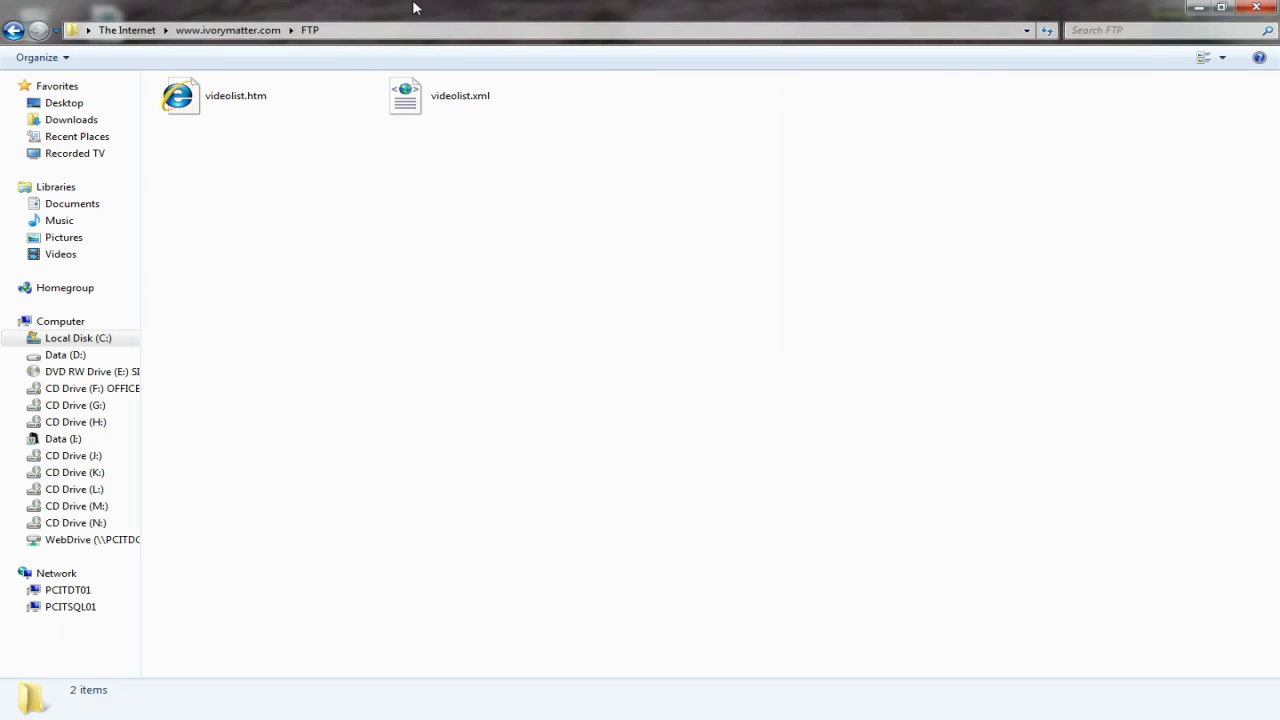
pyautogui.doubleClick(417, 8)
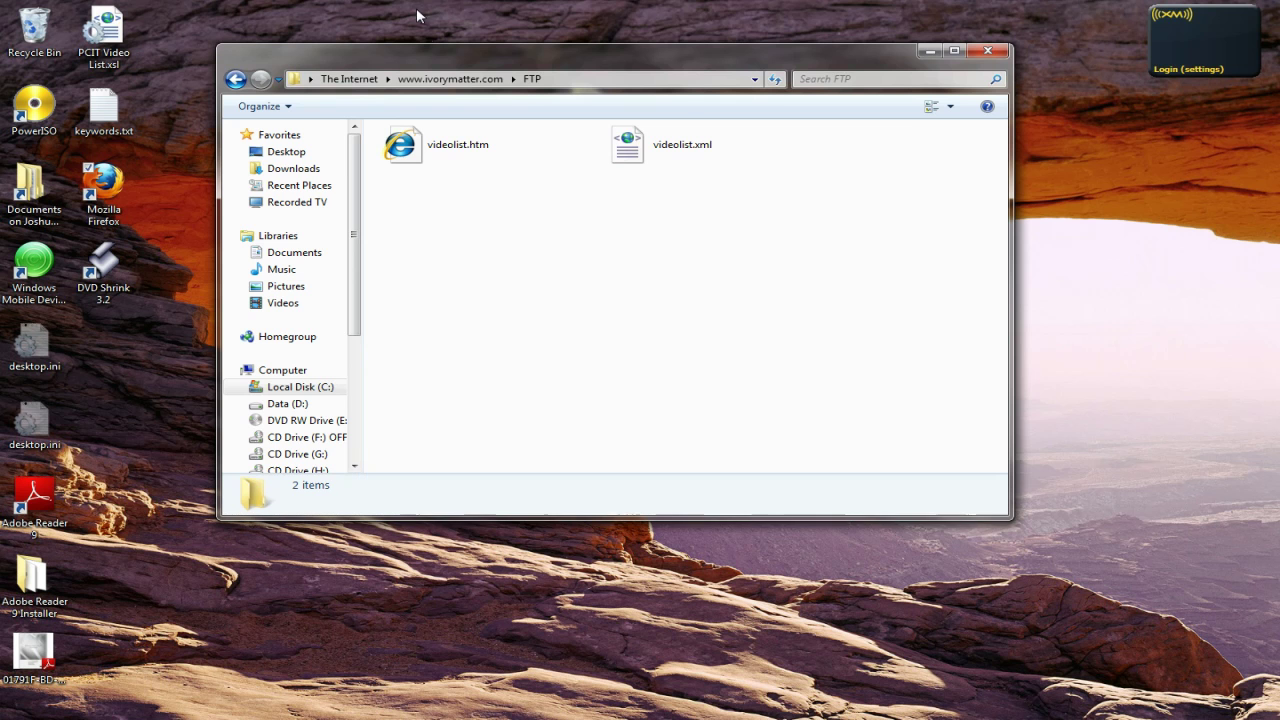
pyautogui.moveTo(430, 62); pyautogui.dragTo(704, 31)
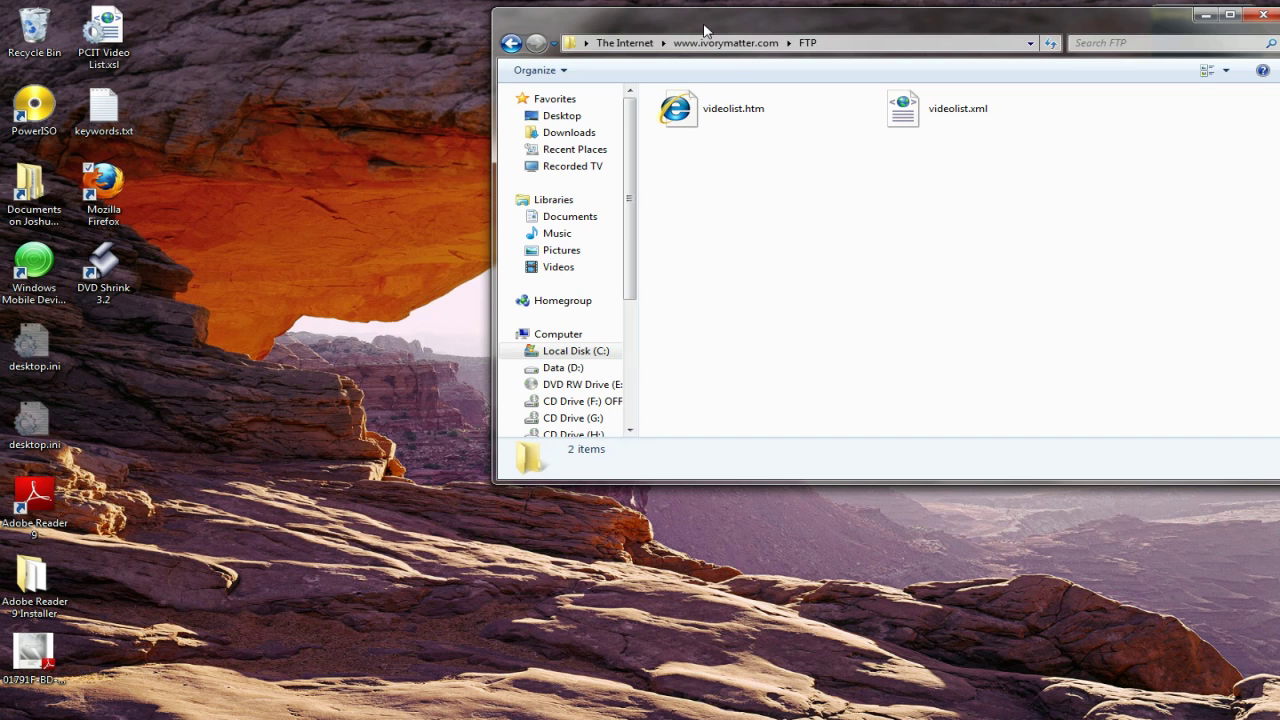
# Drag videolist.htm and videolist.xml from the FTP folder onto the desktop
pyautogui.moveTo(1041, 187); pyautogui.dragTo(524, 5)
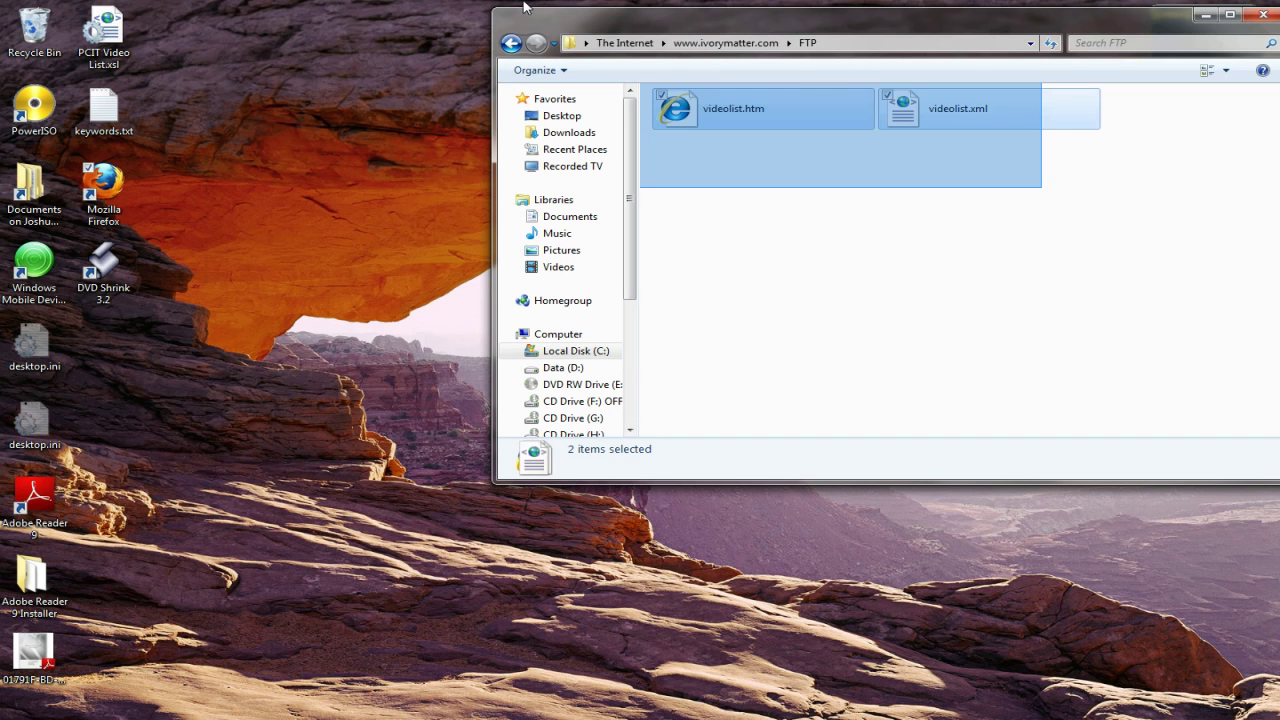
pyautogui.click(711, 122)
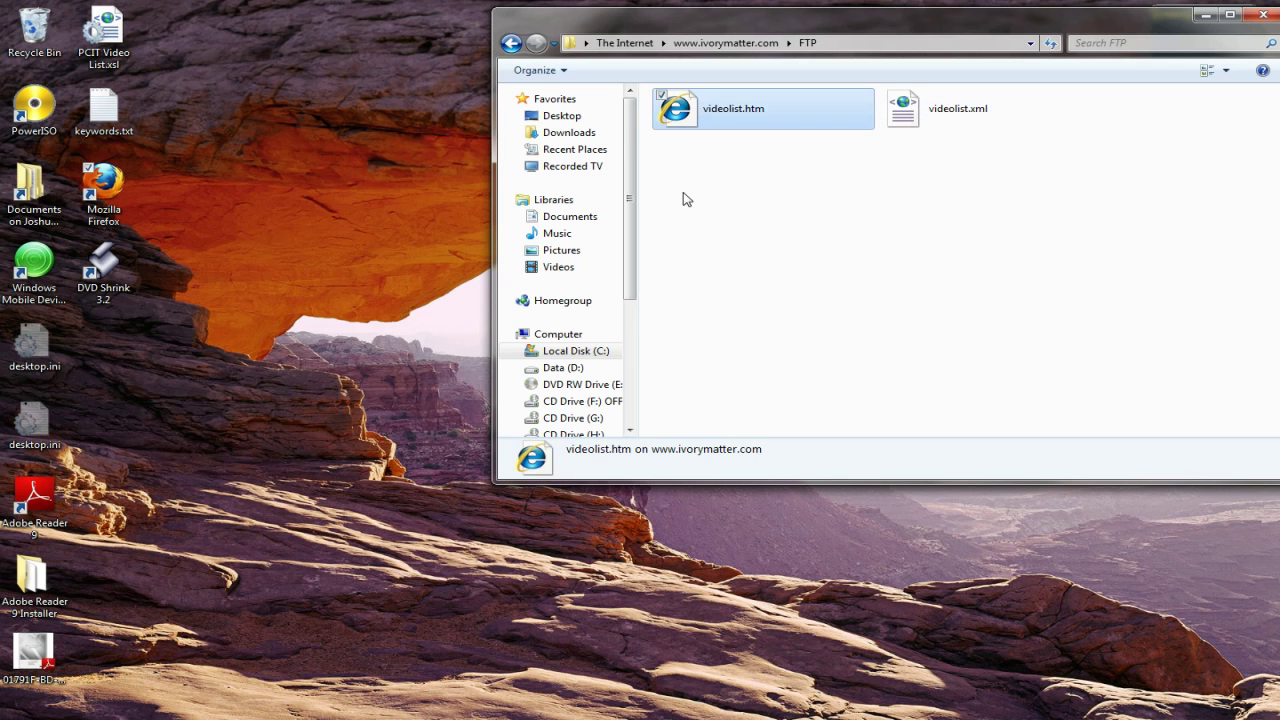
pyautogui.moveTo(686, 123); pyautogui.dragTo(276, 162)
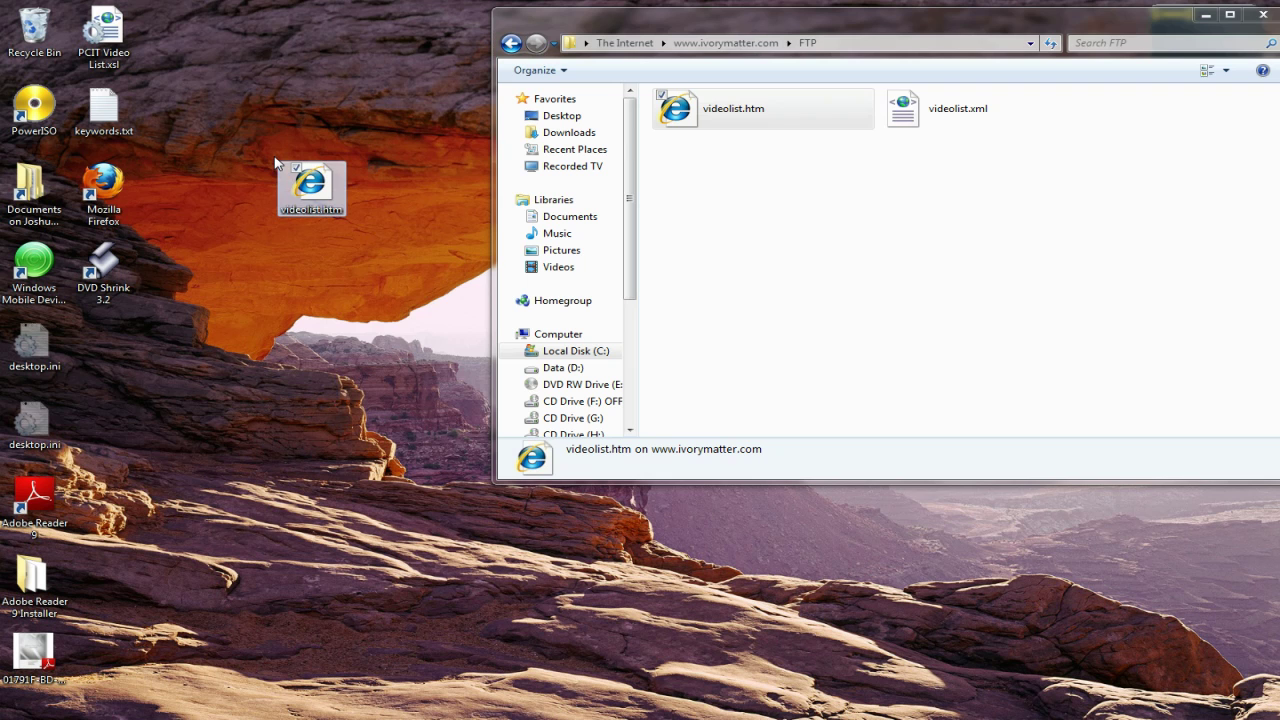
pyautogui.click(945, 118)
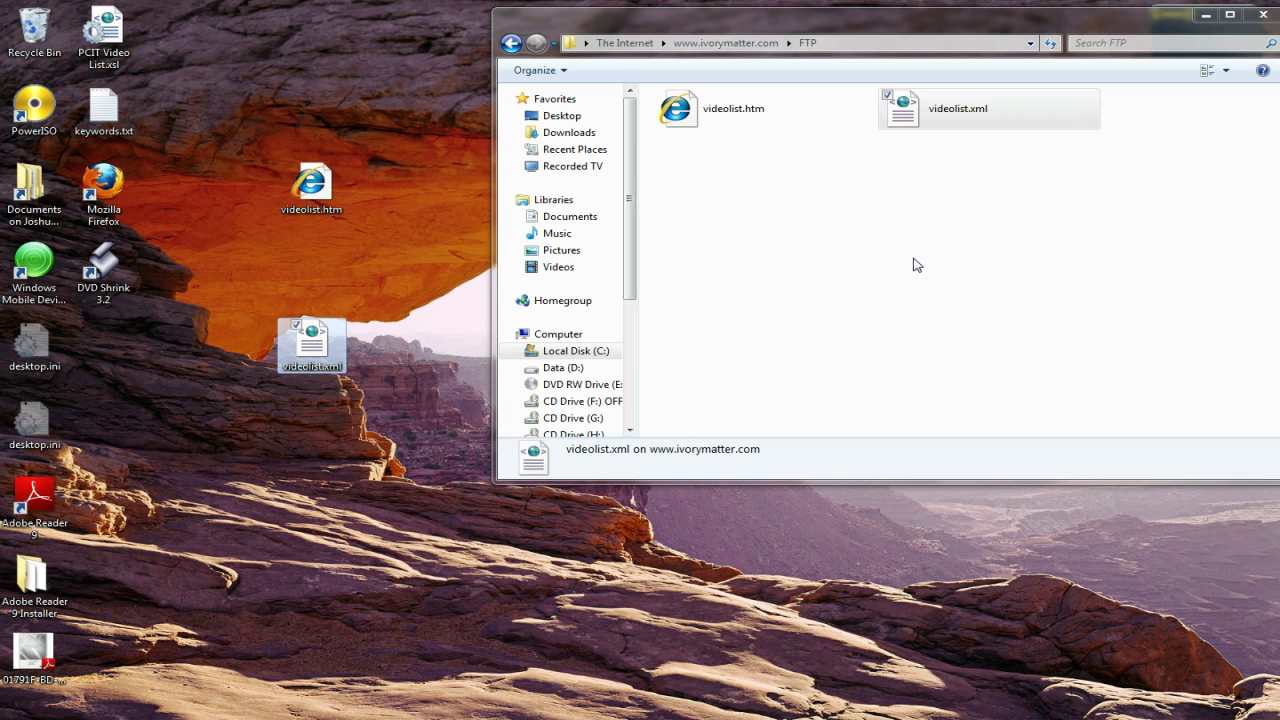
pyautogui.moveTo(1131, 217); pyautogui.dragTo(642, 84)
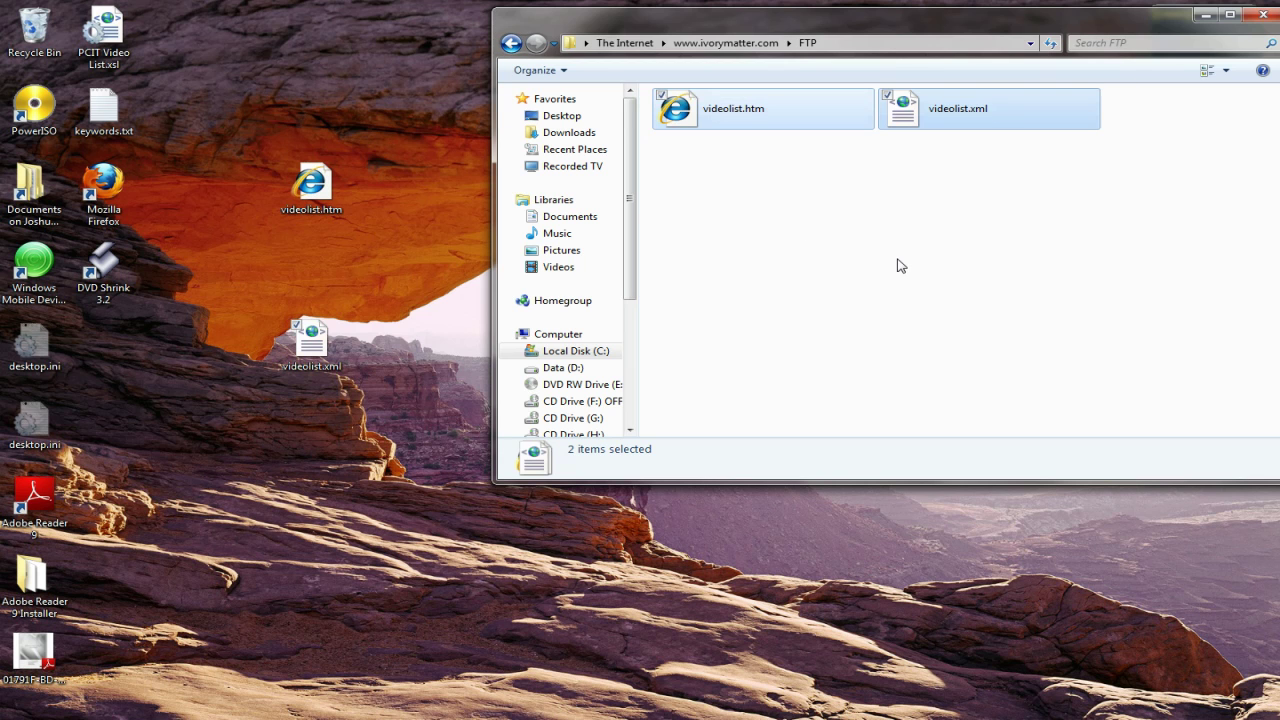
# Delete the two videolist files from the FTP folder and their desktop copies, then maximize the emptied FTP window
pyautogui.press('Delete')
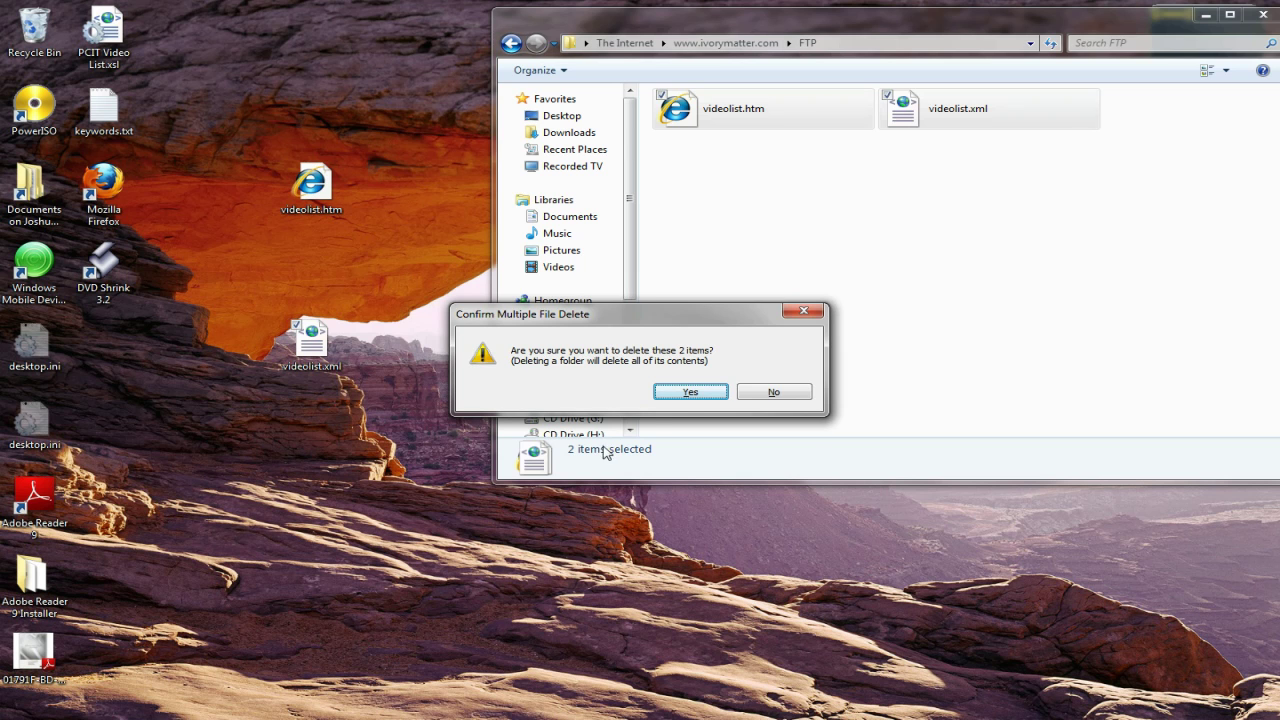
pyautogui.click(685, 399)
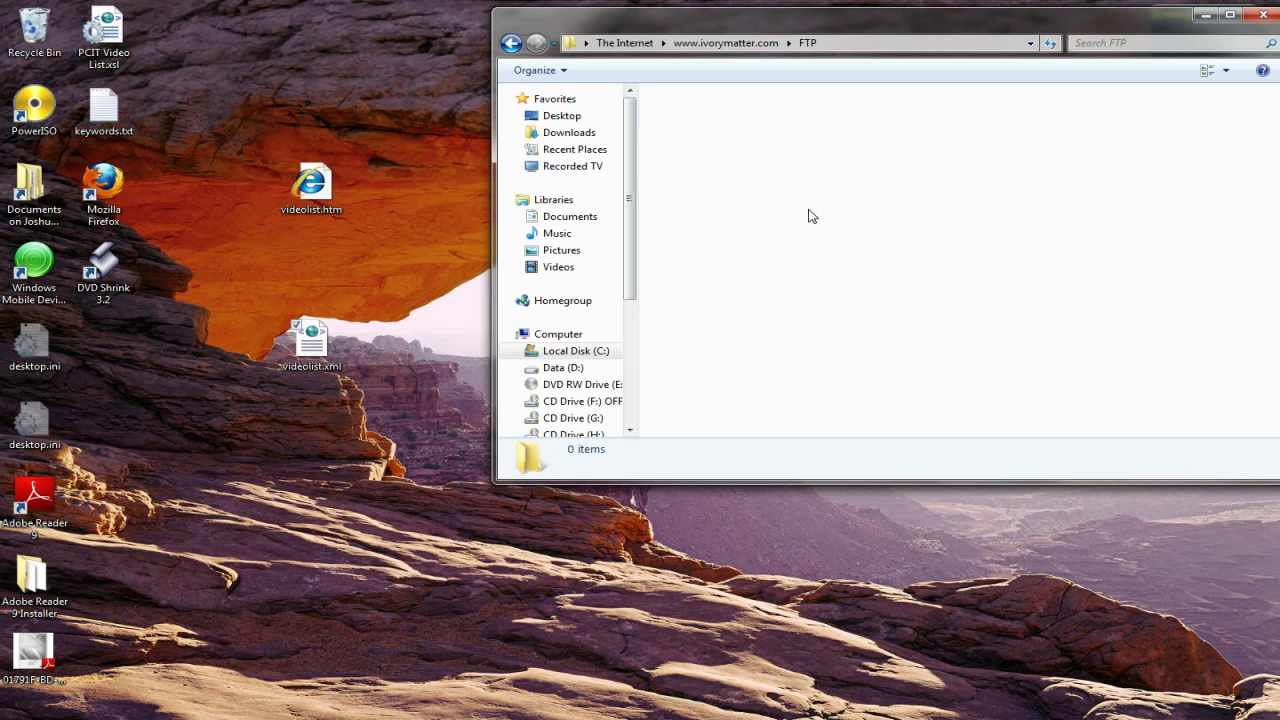
pyautogui.moveTo(375, 405); pyautogui.dragTo(270, 149)
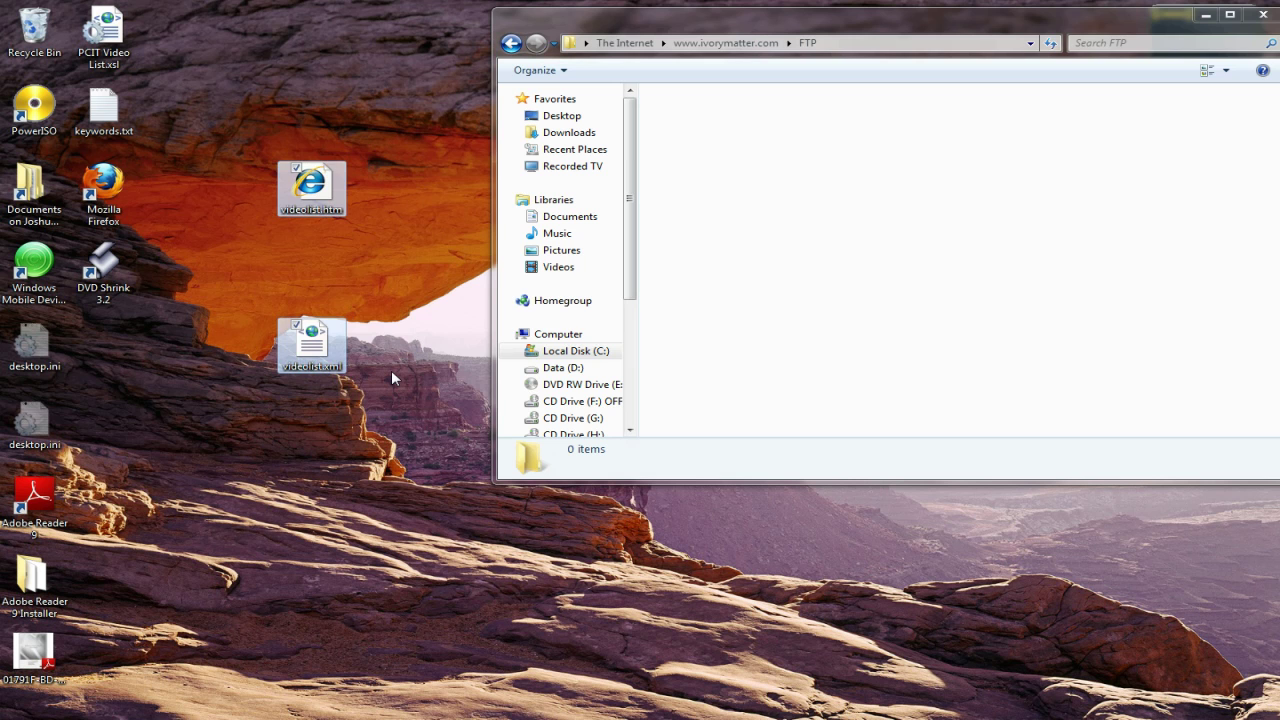
pyautogui.press('Delete')
pyautogui.press('Return')
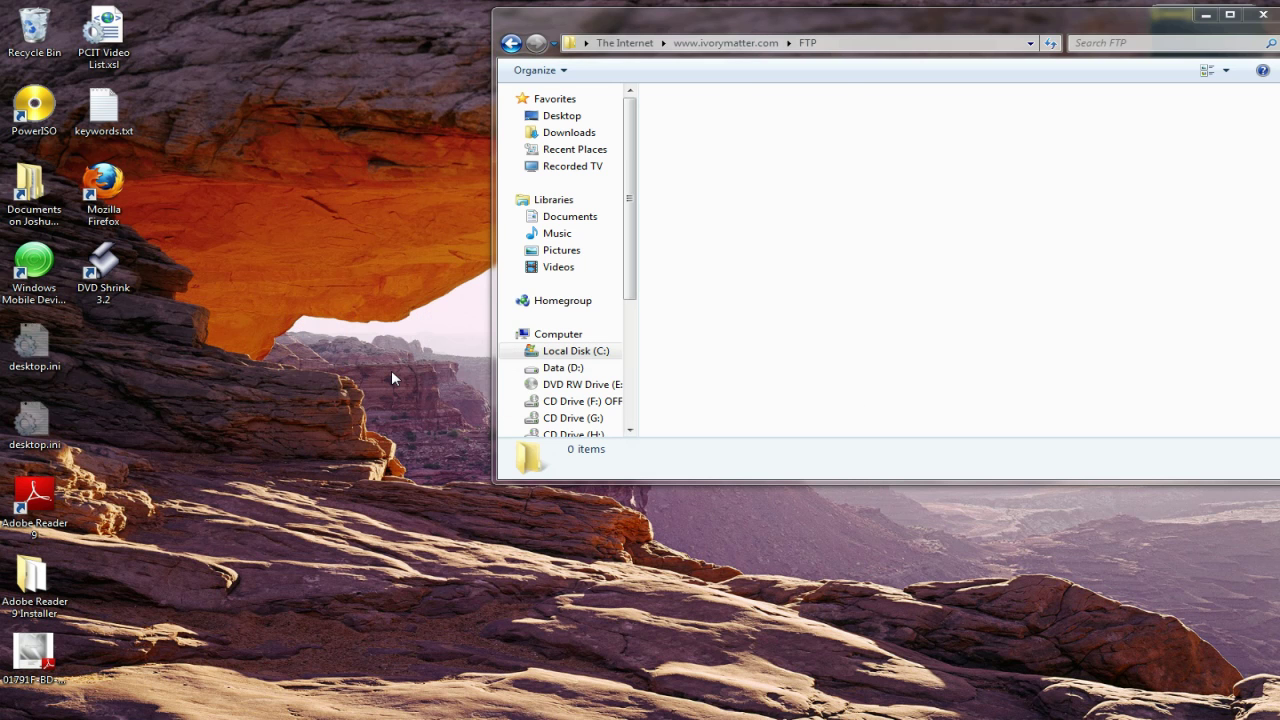
pyautogui.doubleClick(797, 27)
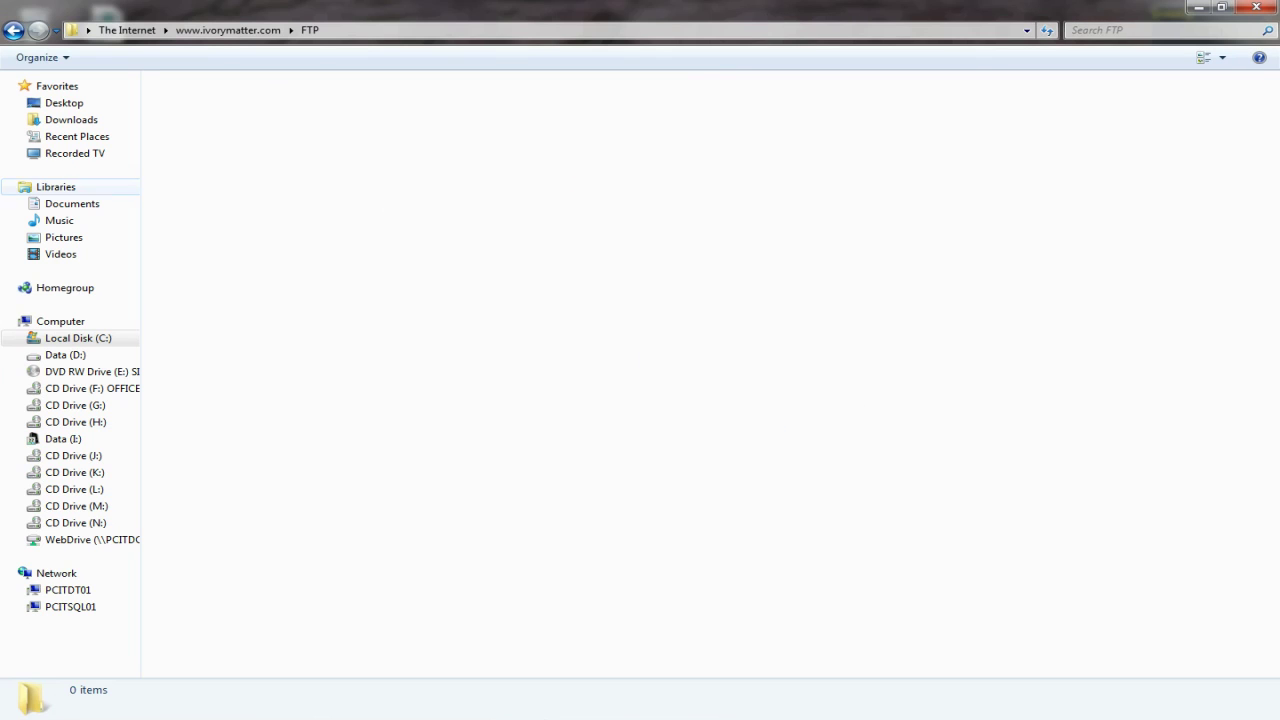